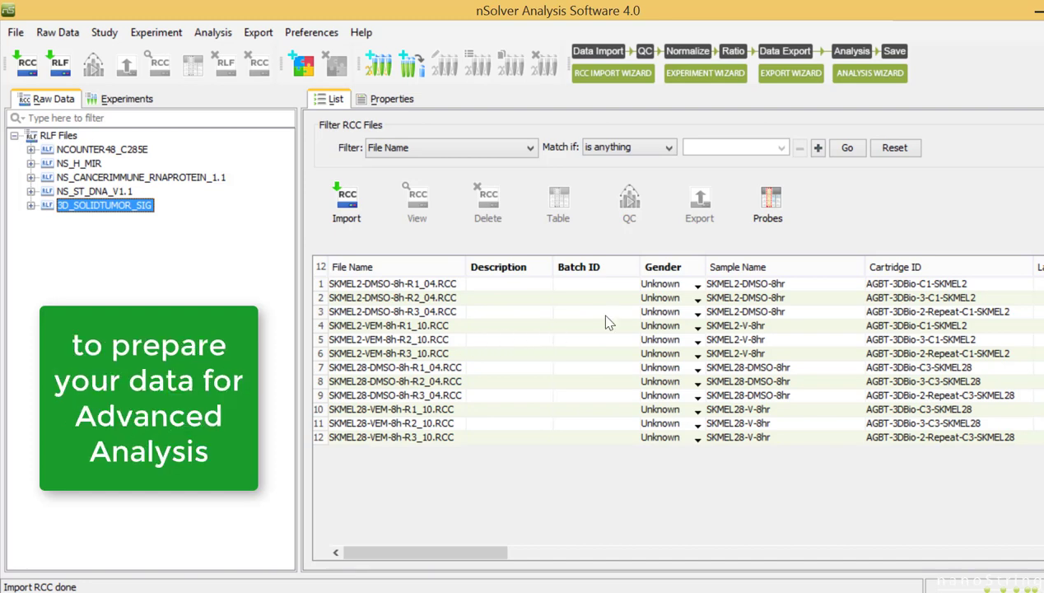
Copy the sample names of all 12 RCC files into their Description column
left_click_drag(729, 285, 730, 441)
key("ctrl+c")
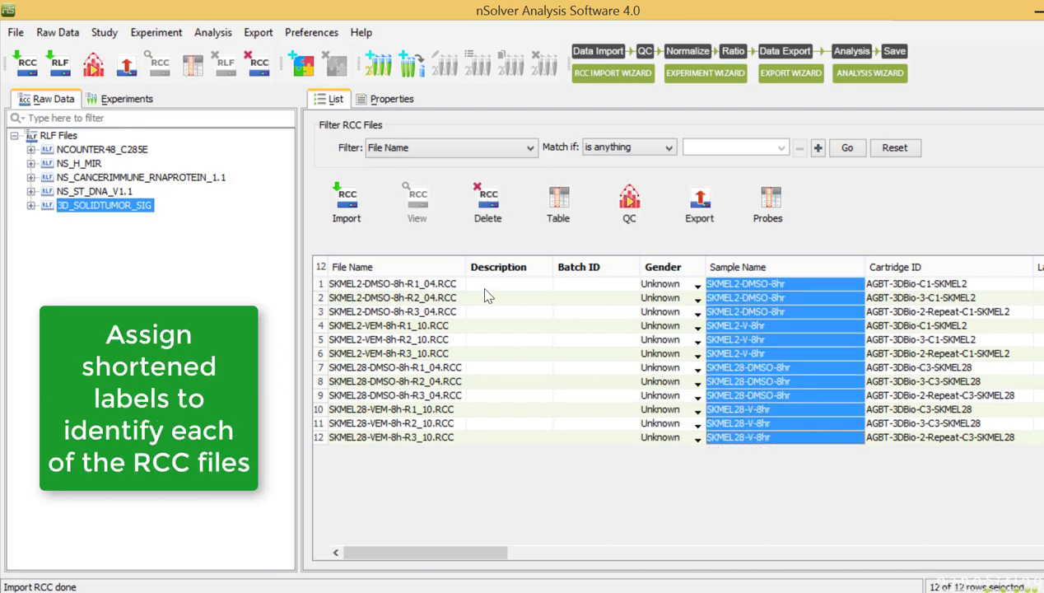
left_click(540, 284)
key("ctrl+v")
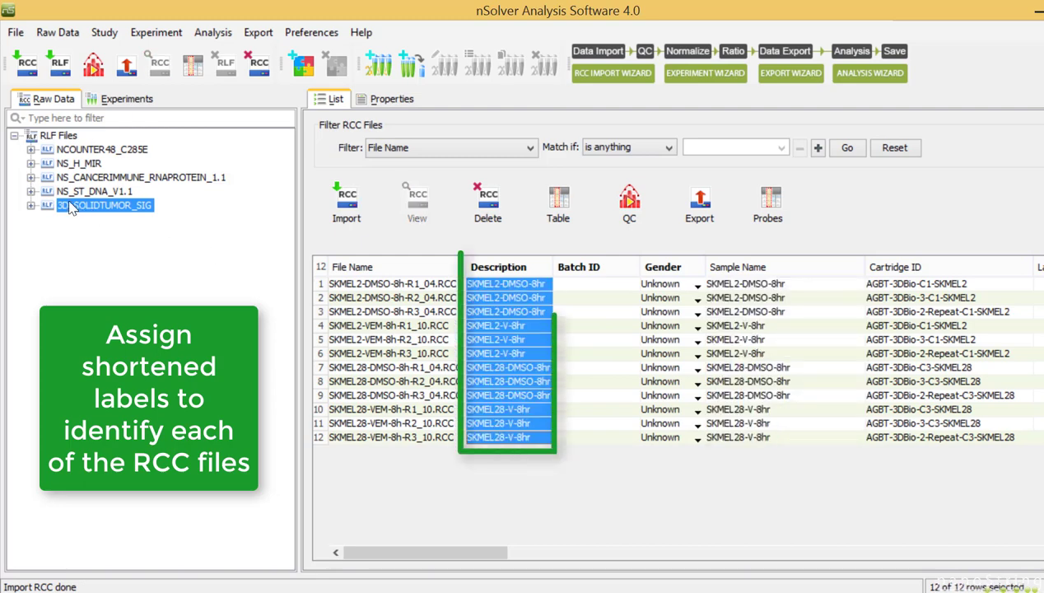
Expand the NS_ST_DNA_V1.1 RLF file and show its RCC files
left_click(32, 191)
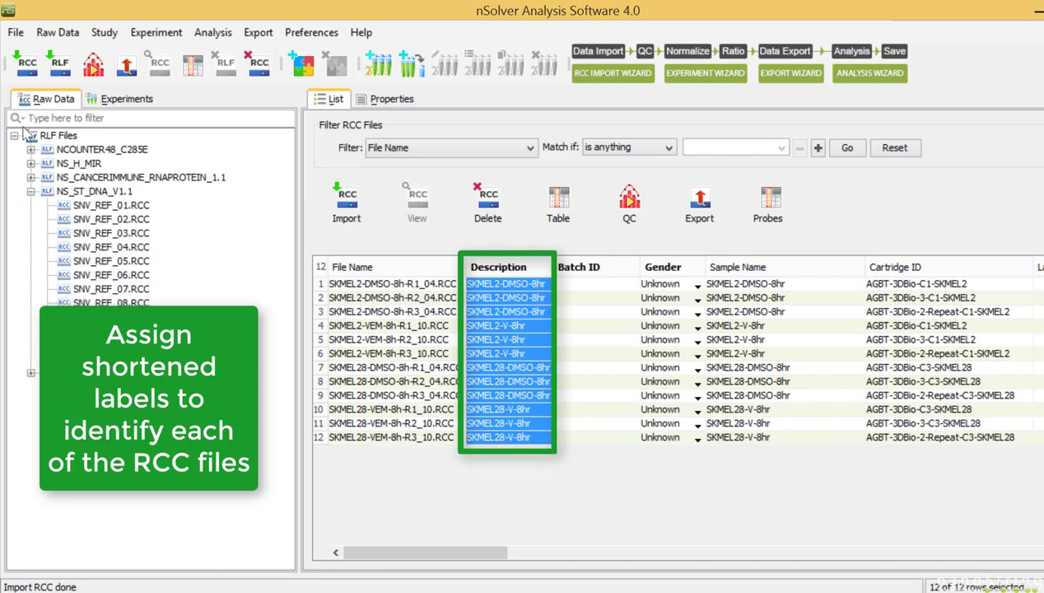
left_click(85, 193)
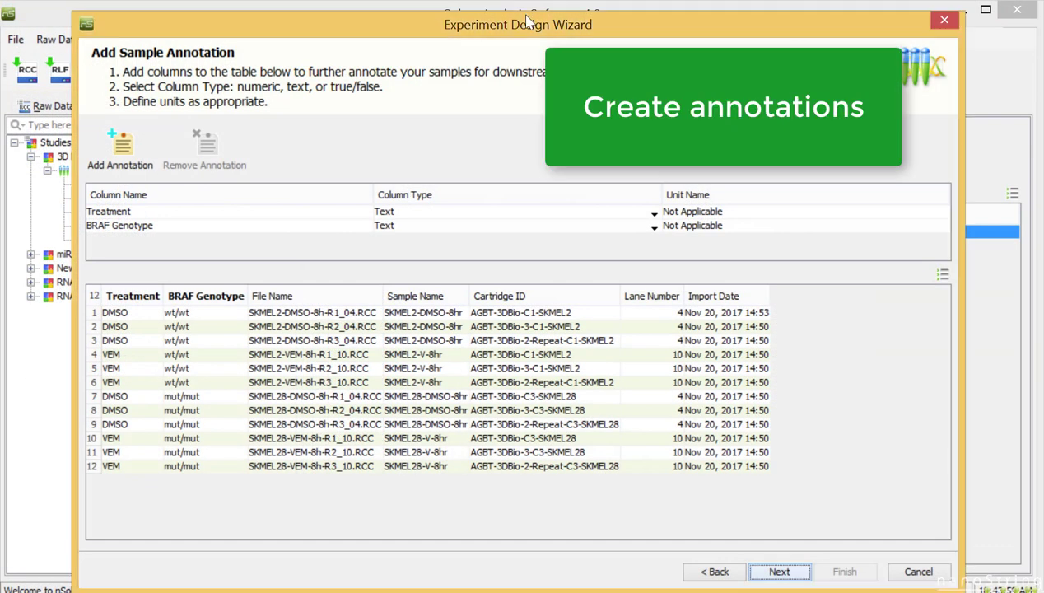
Accept the Treatment and BRAF Genotype annotations and continue the experiment setup with background thresholding and normalization left off
left_click(793, 579)
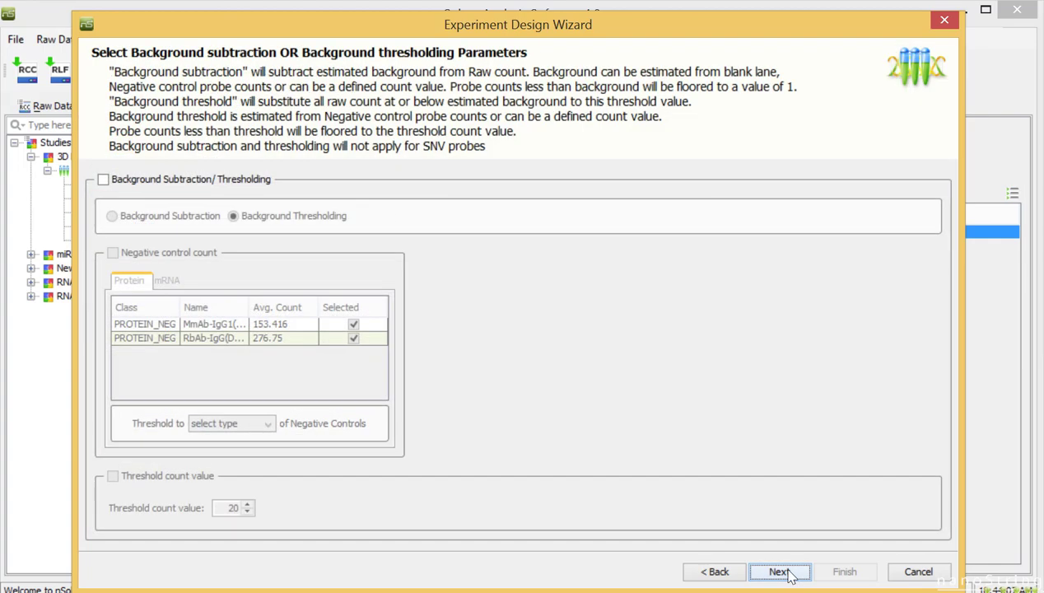
left_click(782, 572)
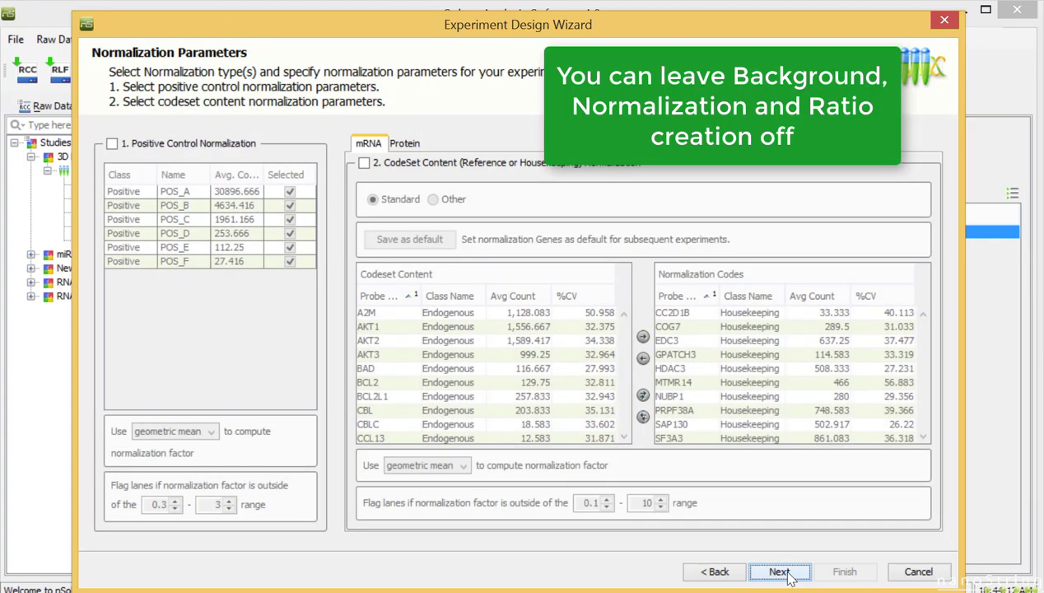
left_click(786, 574)
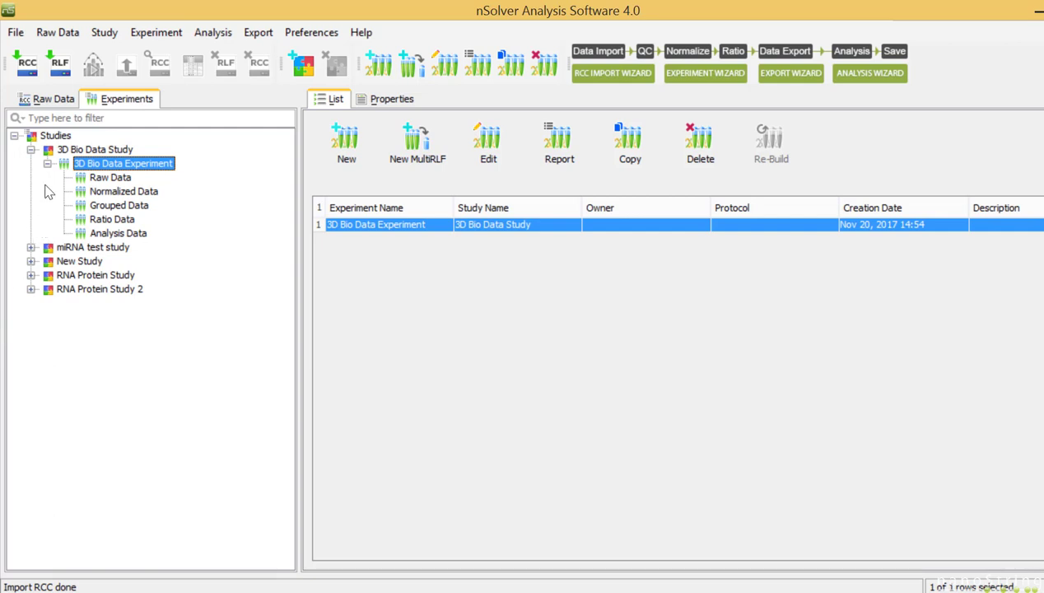
Start an Advanced Analysis on all 12 raw data files of the 3D Bio Data Experiment
left_click(107, 177)
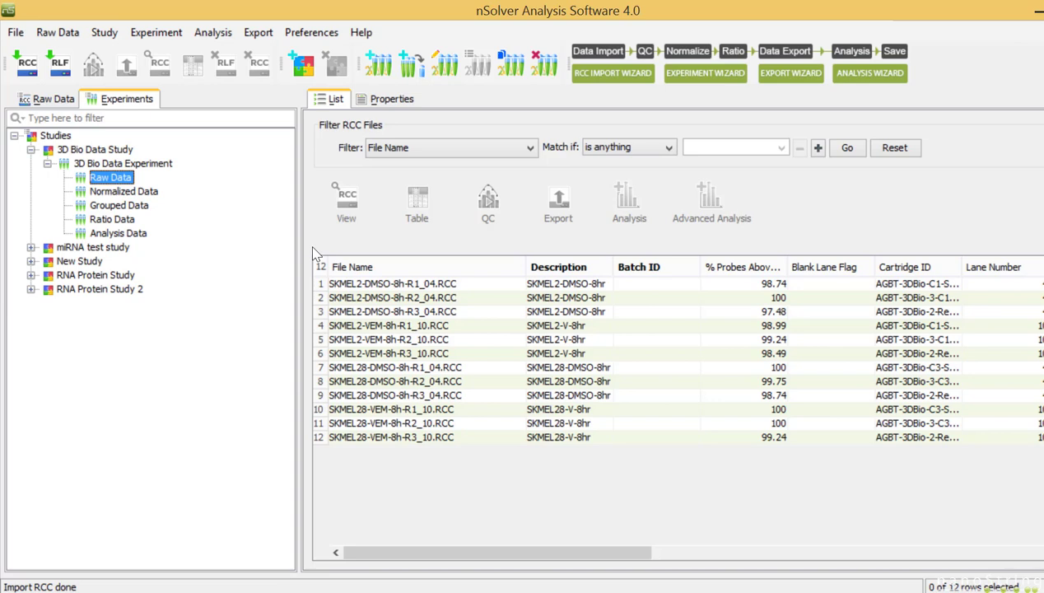
left_click(321, 267)
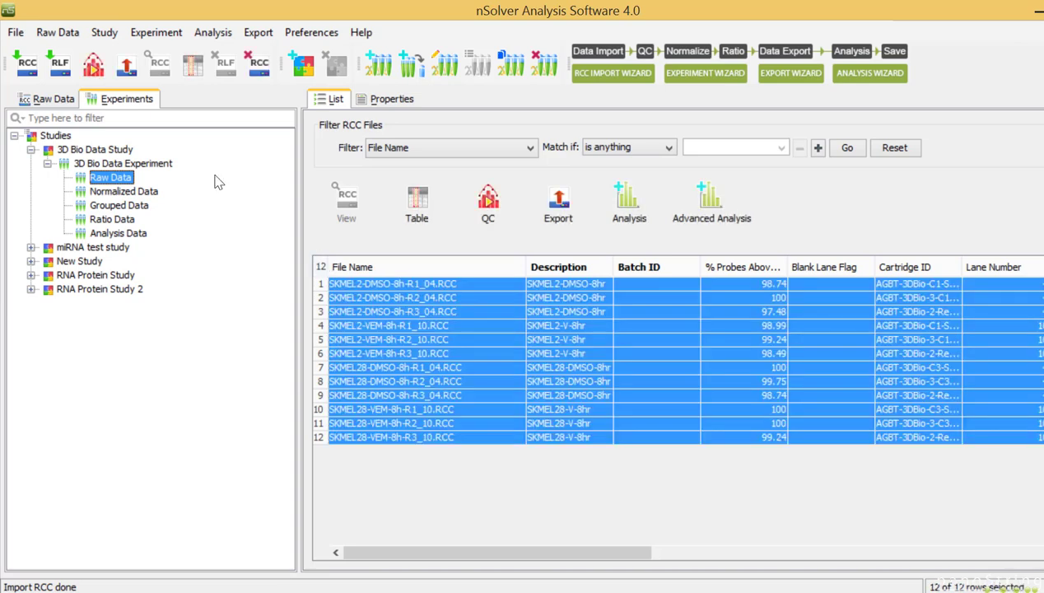
left_click(709, 208)
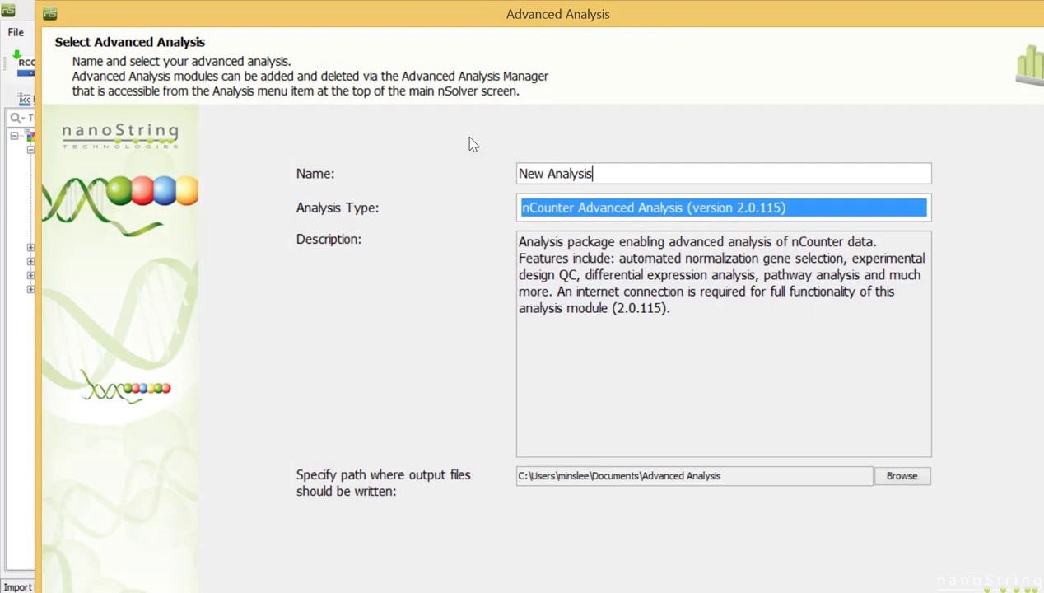
Name the advanced analysis 3D Bio Data Advanced Analysis
left_click_drag(541, 175, 513, 173)
type("3D Bio ")
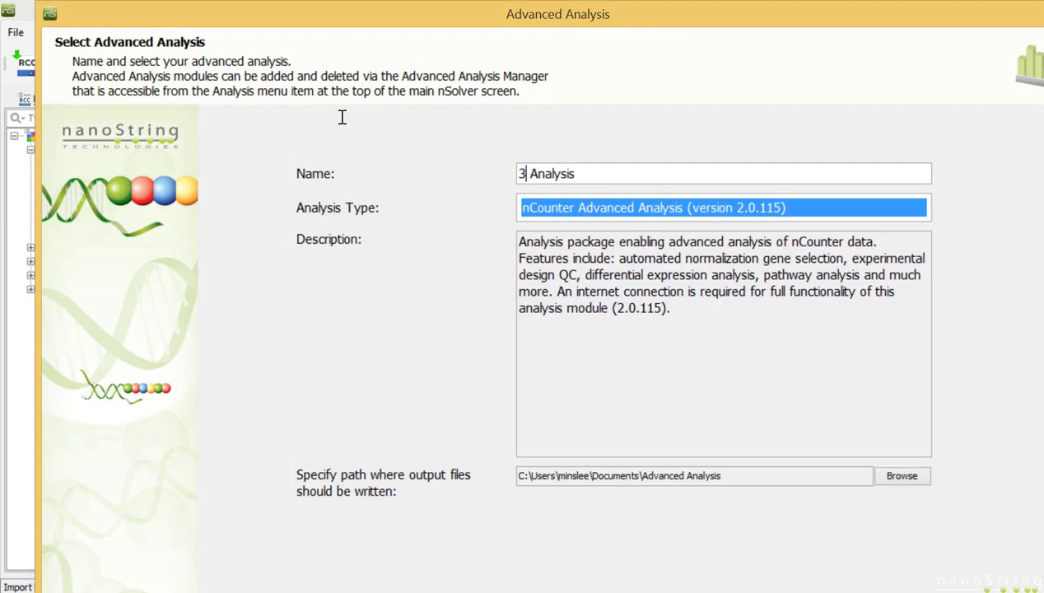
type("Data Advanced")
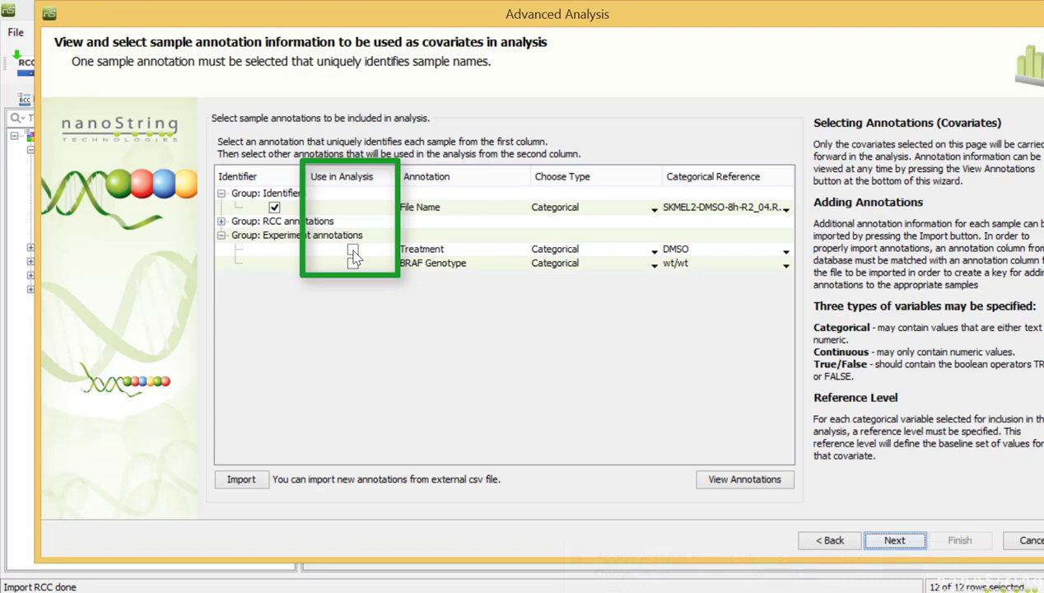
Include the Treatment and BRAF Genotype annotations as covariates in the analysis
left_click(352, 251)
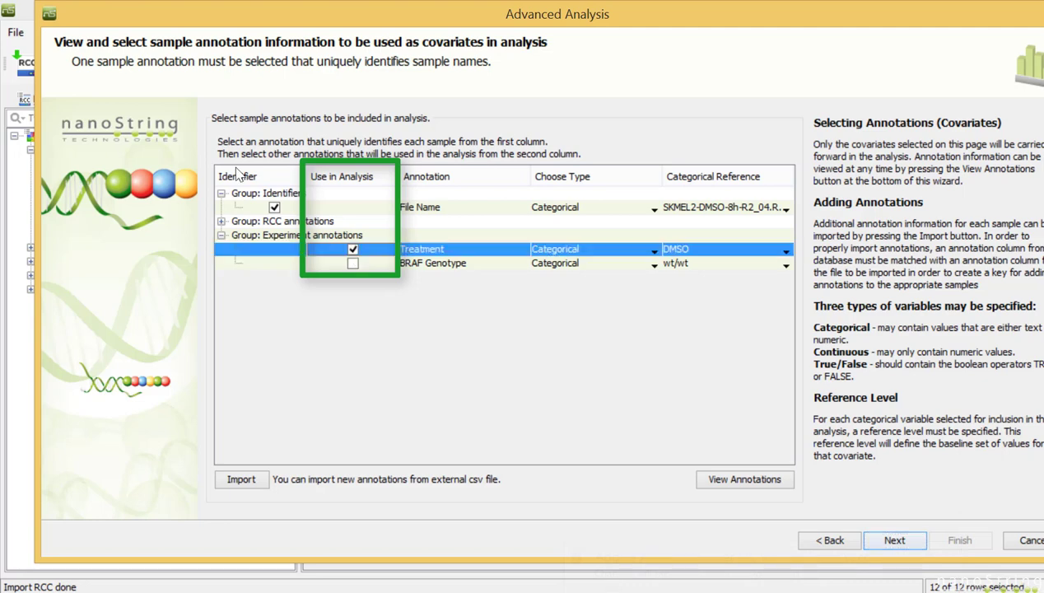
left_click(352, 264)
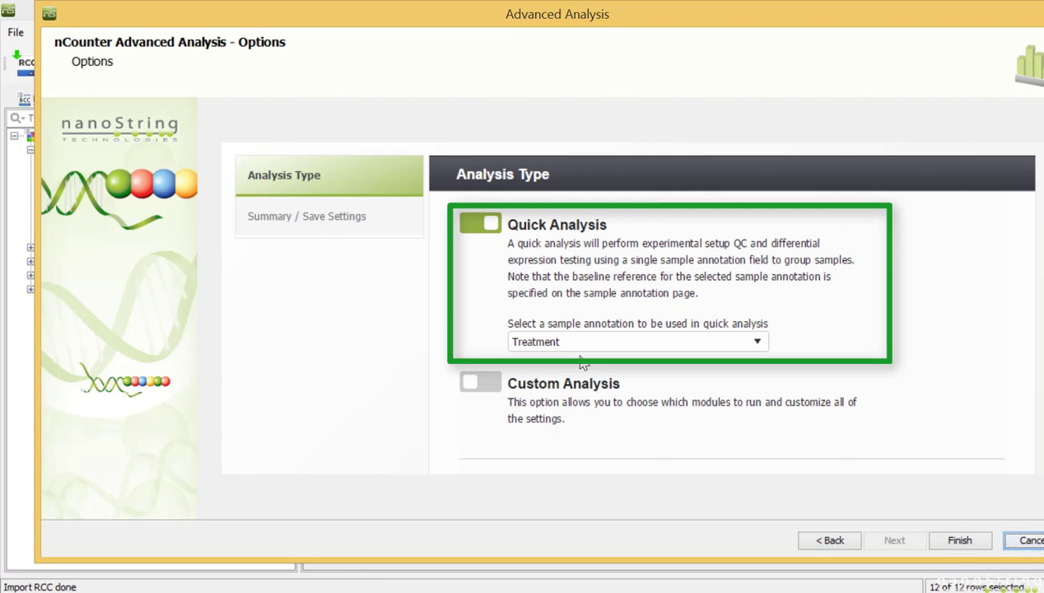
Review the quick analysis summary and return to the analysis type options
left_click(387, 218)
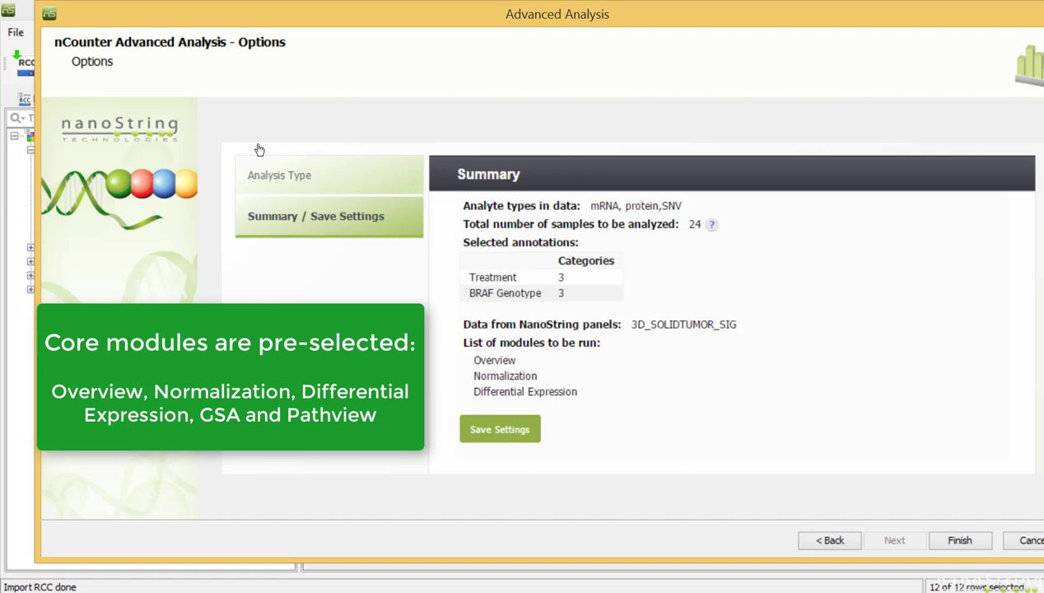
left_click(366, 182)
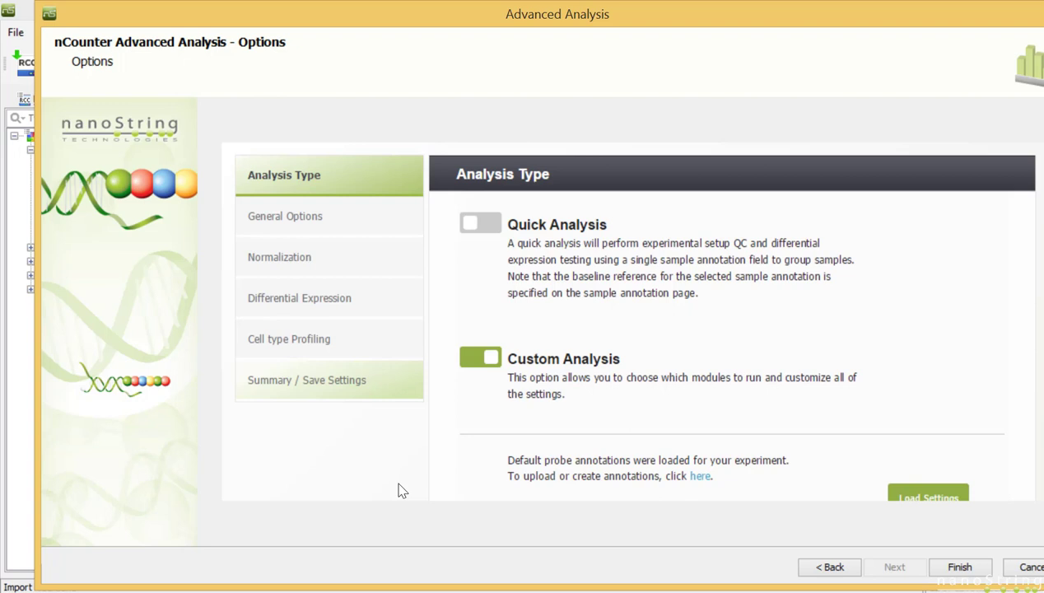
Exclude Cell type Profiling from the custom analysis modules and check the mRNA and protein normalization parameters
left_click(373, 229)
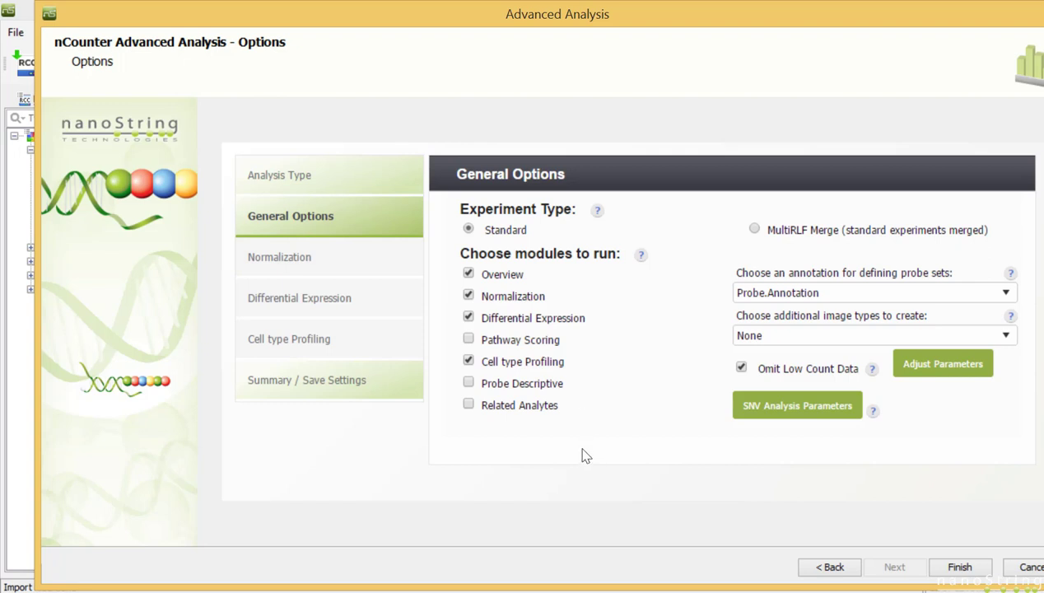
left_click(470, 362)
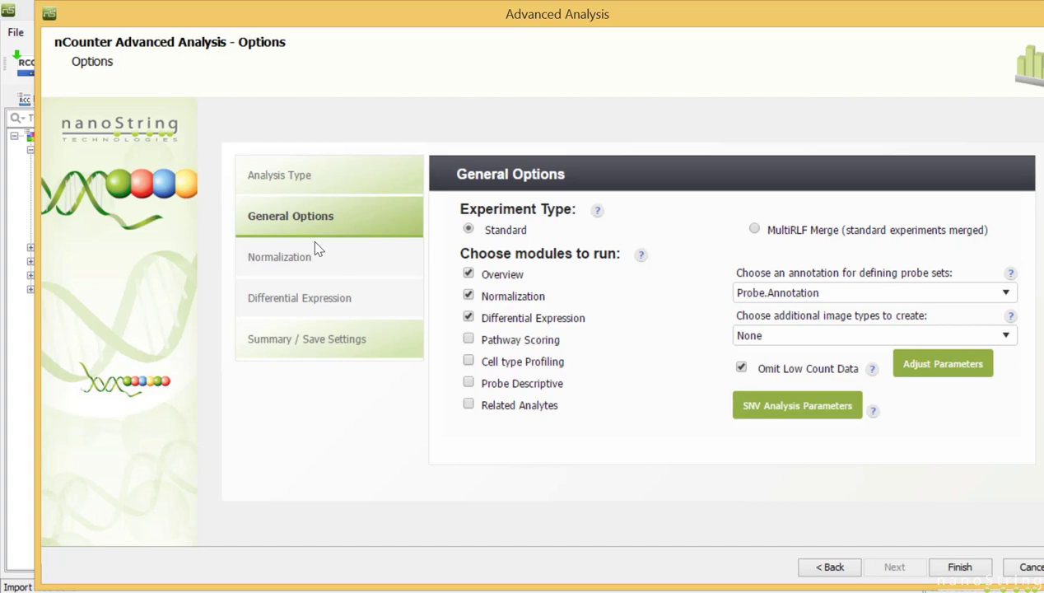
left_click(336, 256)
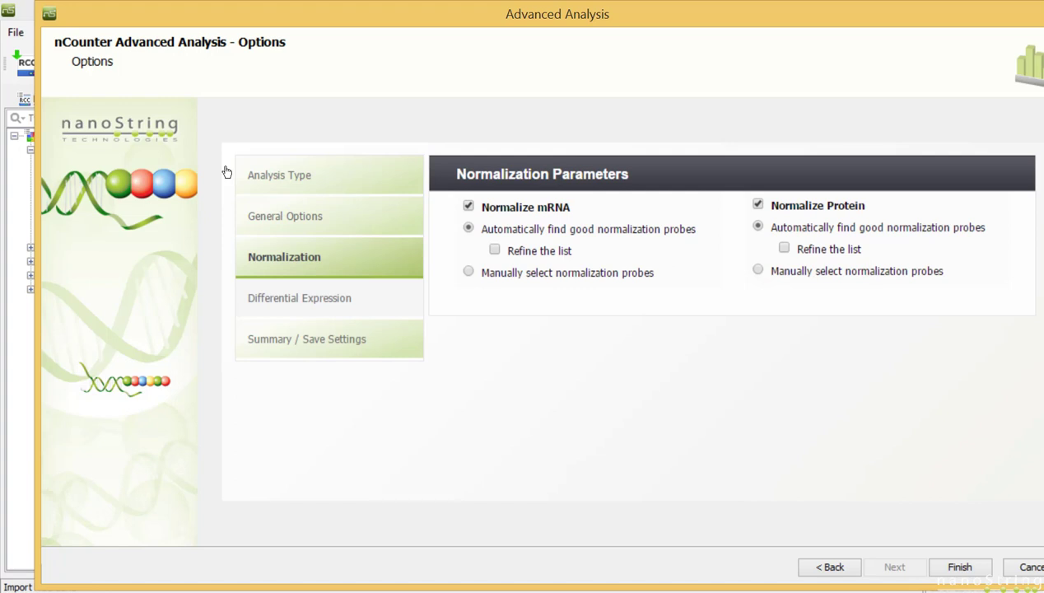
Add Treatment and BRAF Genotype as selected predictors for differential expression
left_click(345, 295)
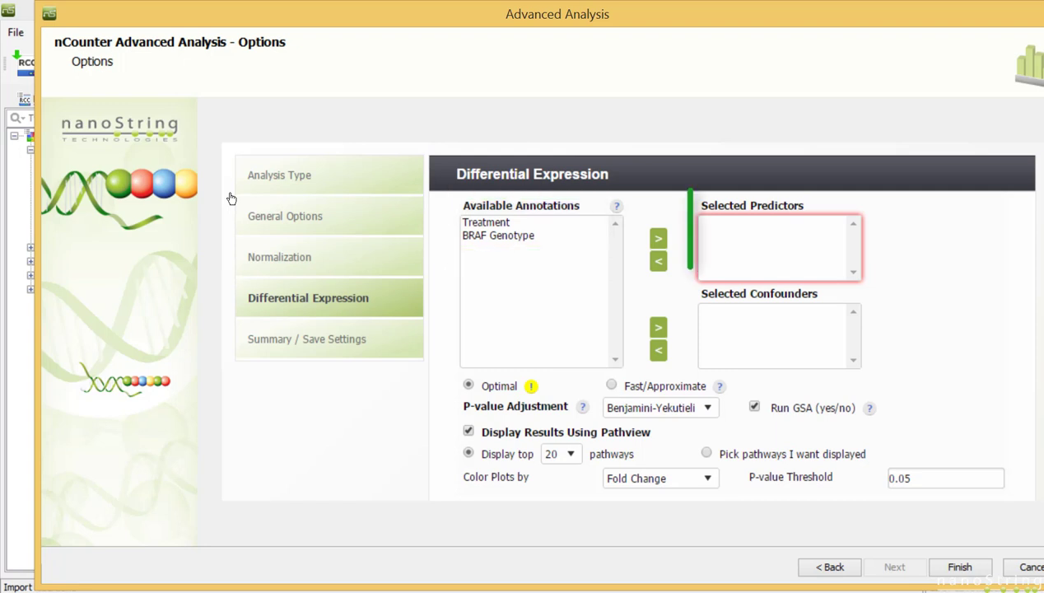
left_click(486, 222)
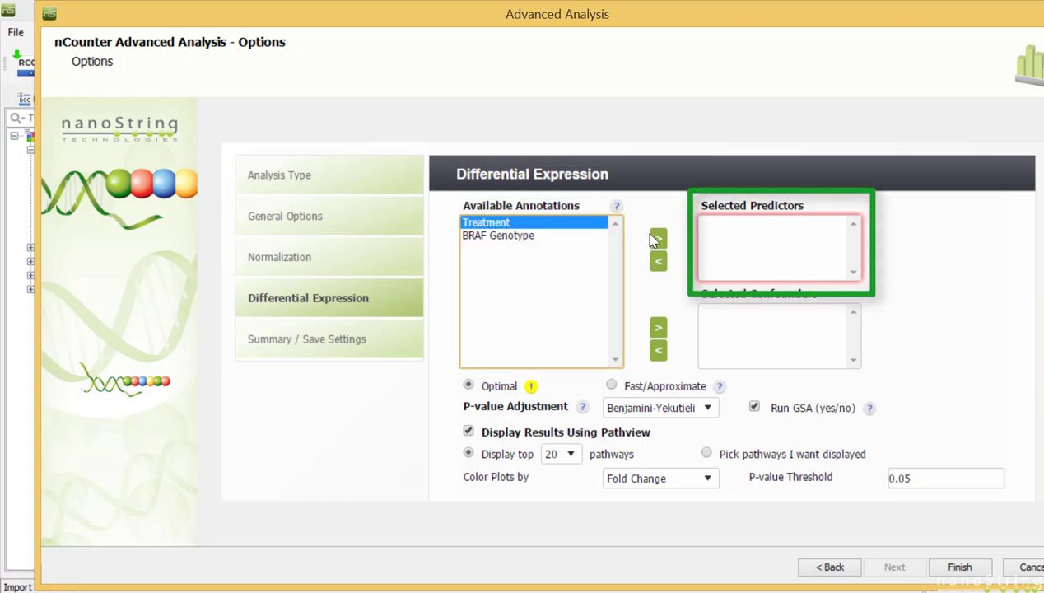
left_click(658, 238)
left_click(498, 236)
left_click(658, 238)
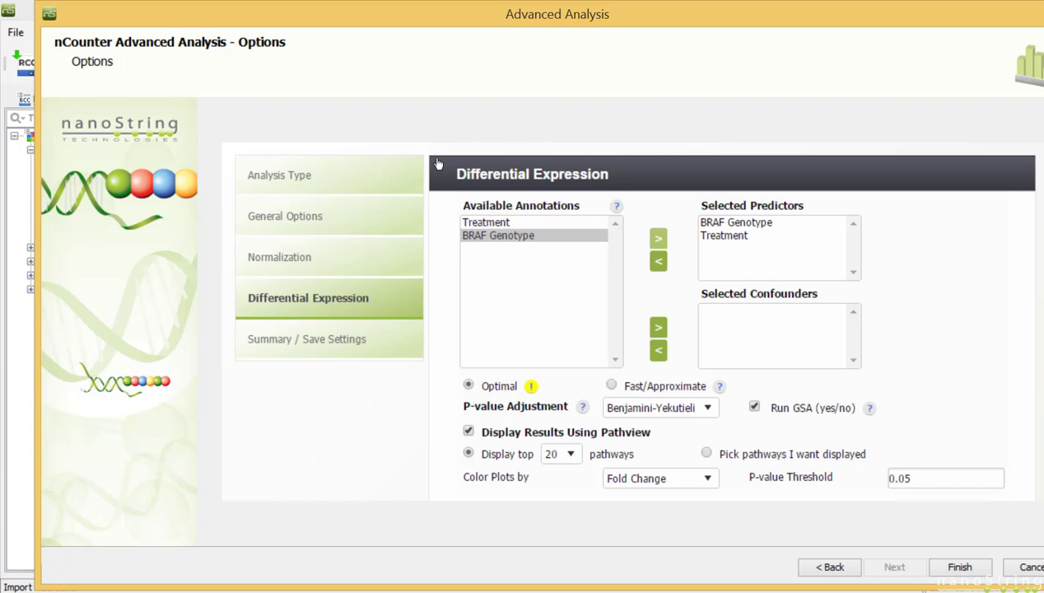
Set Pathview to display the top 10 pathways and finish the advanced analysis setup
left_click(558, 455)
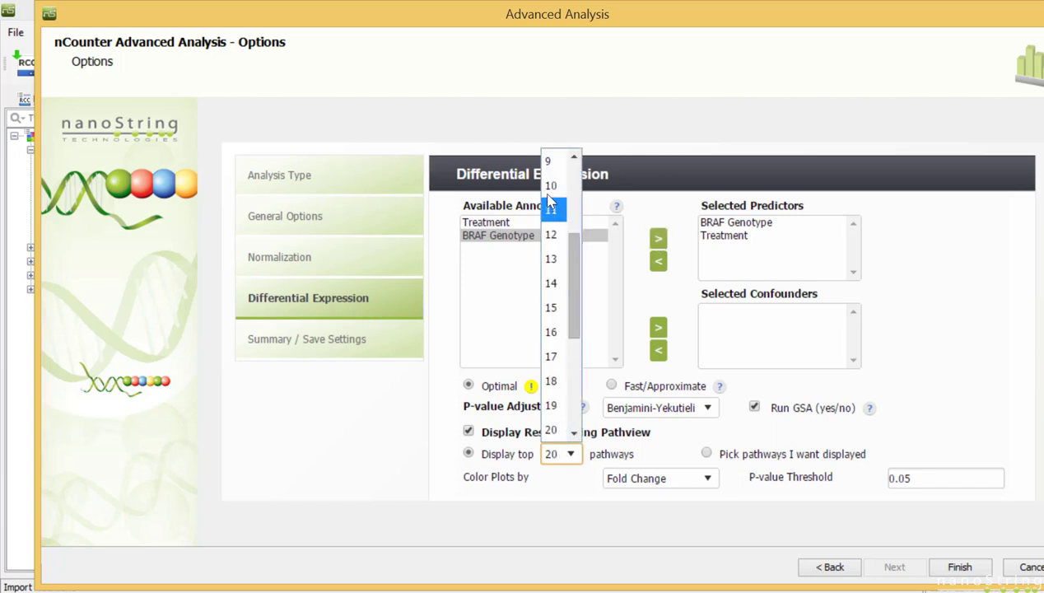
left_click(366, 127)
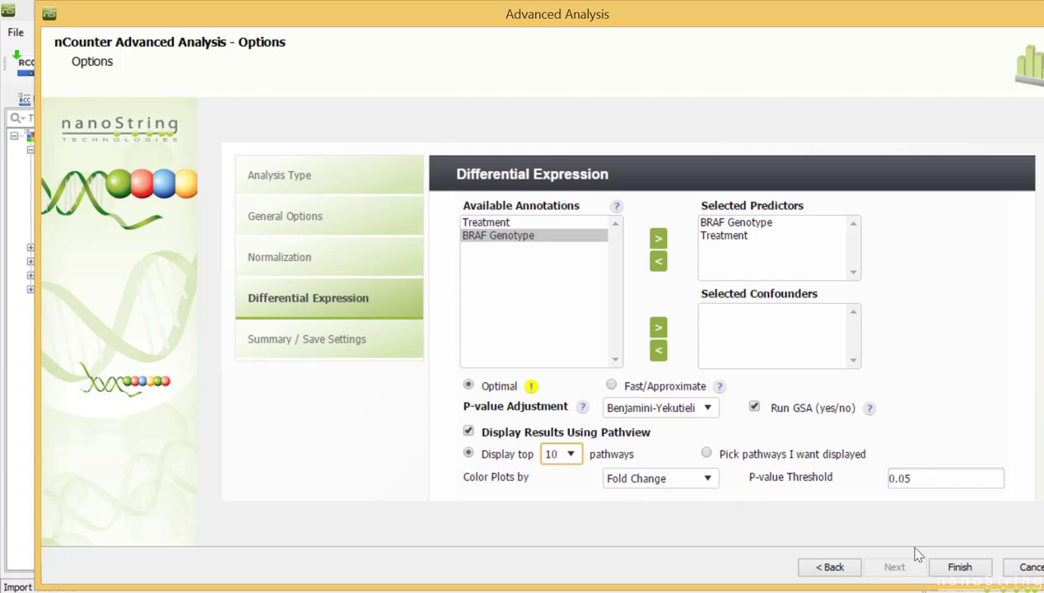
left_click(945, 570)
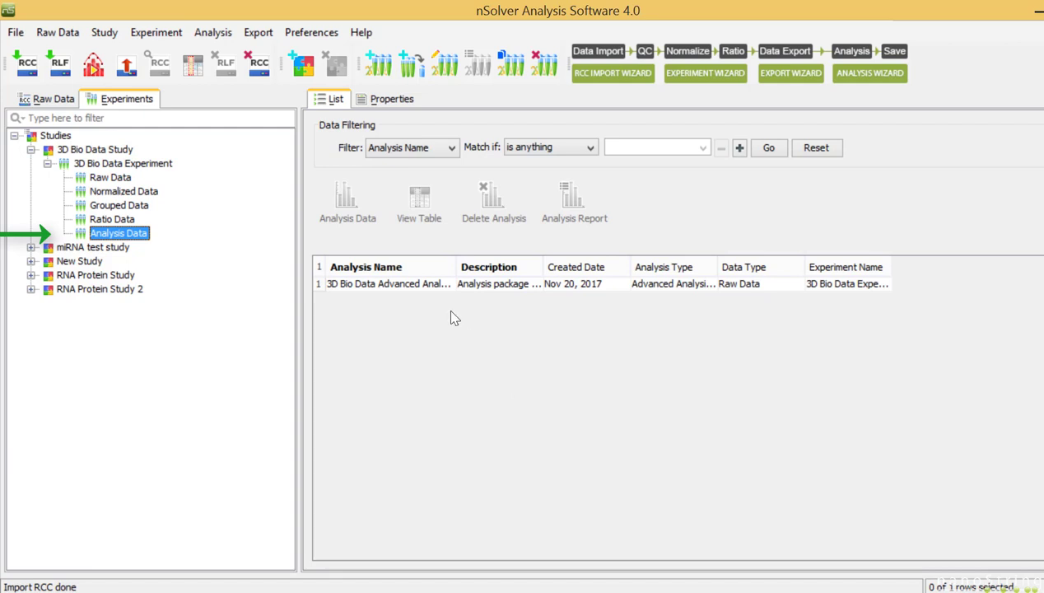
Open the analysis data report of the 3D Bio Data advanced analysis in the browser
left_click(428, 284)
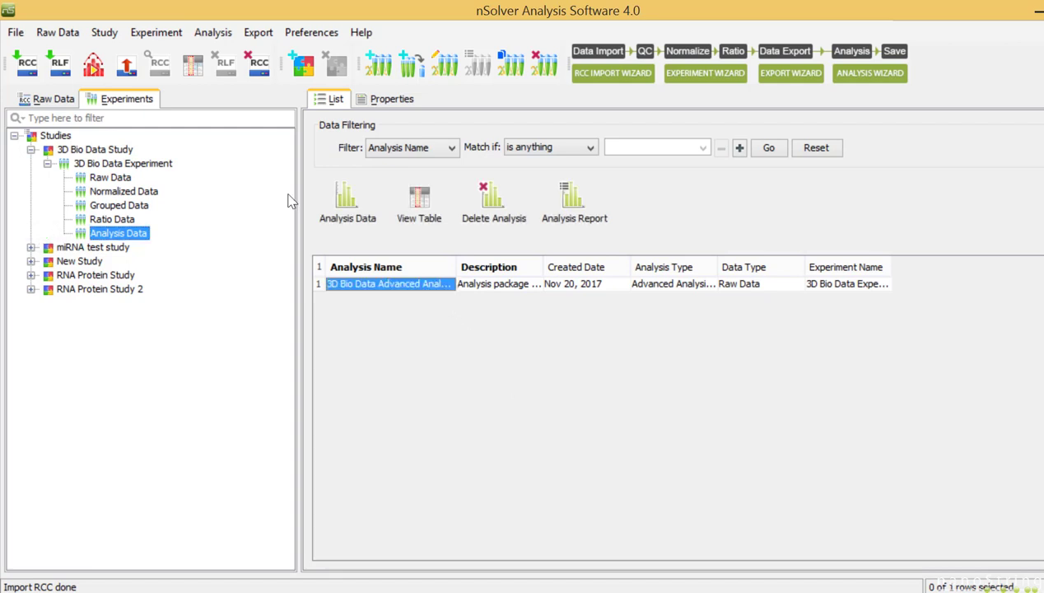
left_click(354, 219)
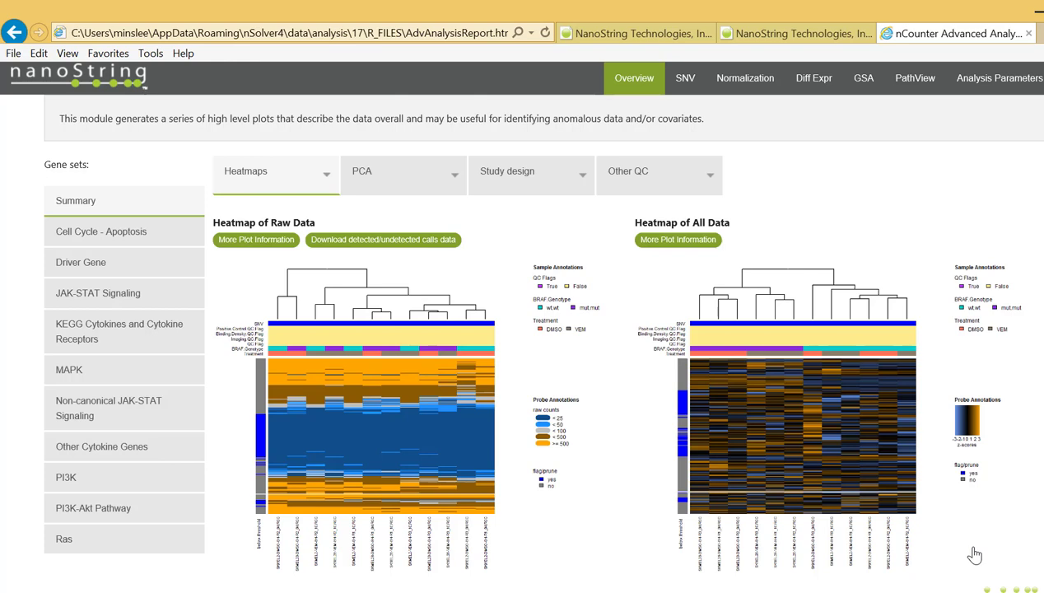
Examine the overview's principal component plots for BRAF.Genotype
scroll(975, 556, "down", 1)
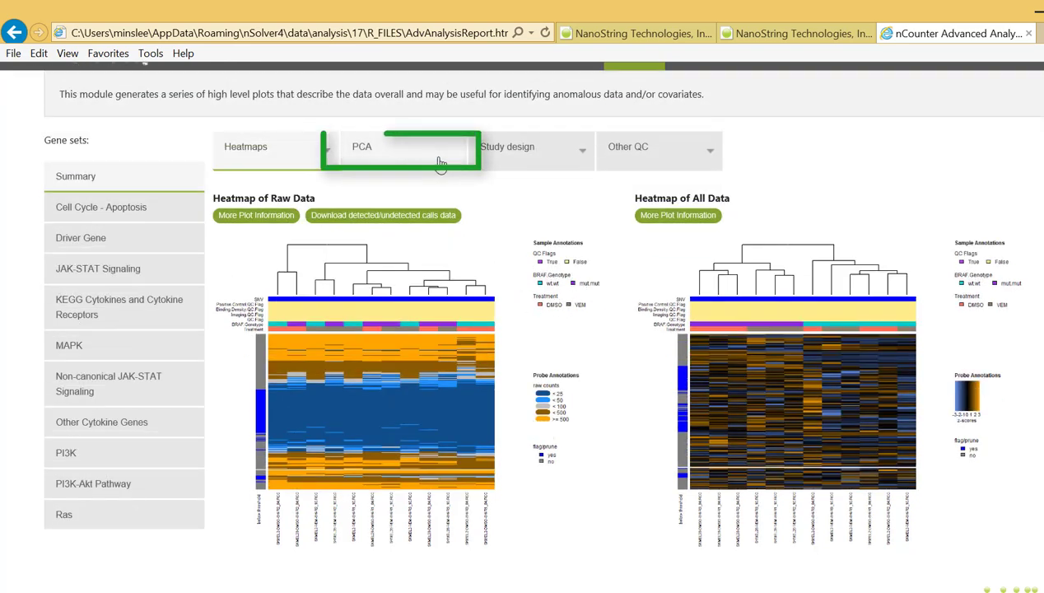
left_click(439, 162)
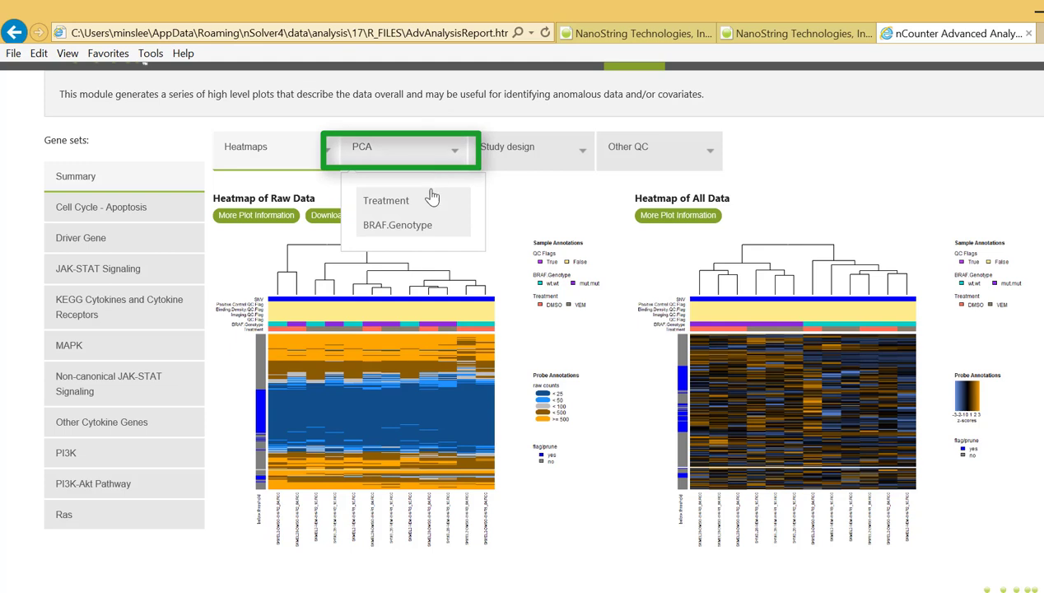
left_click(424, 231)
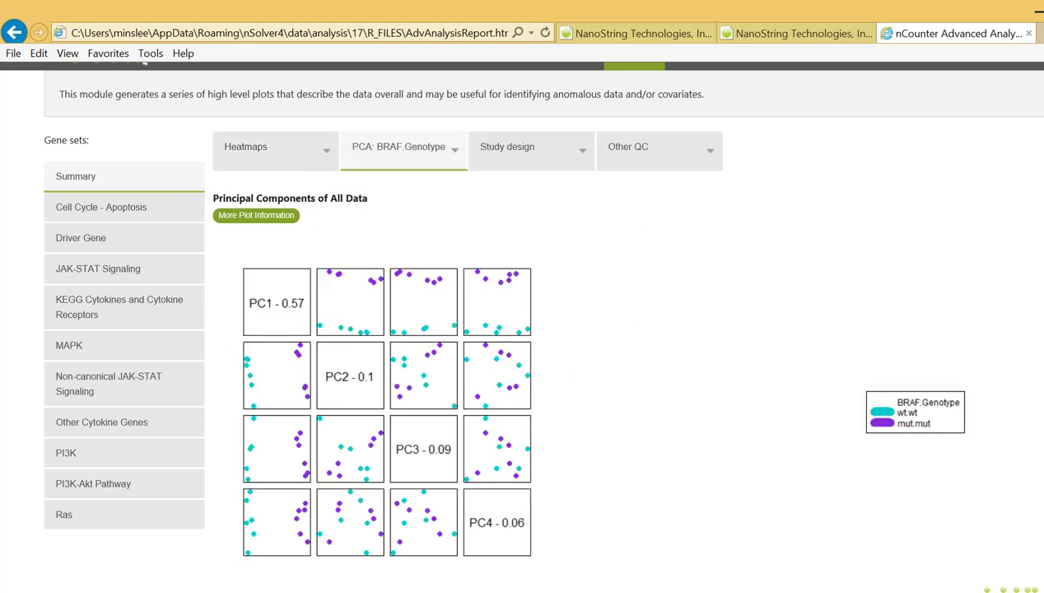
scroll(517, 305, "down", 1)
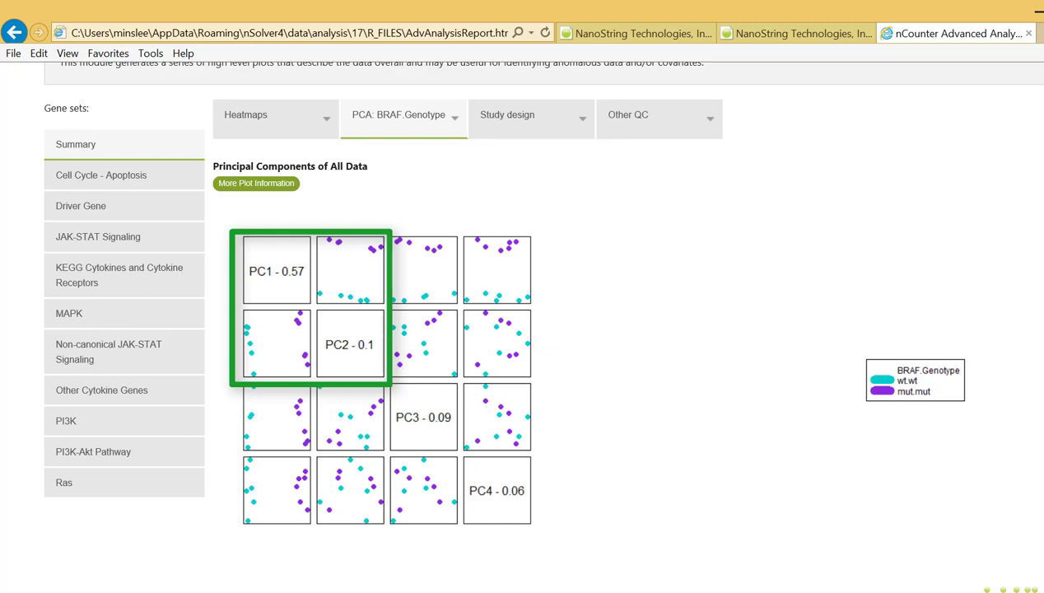
Examine the Other QC plots: variance versus mean signal and the p-value distributions for Treatment and BRAF.Genotype
left_click(666, 134)
left_click(669, 173)
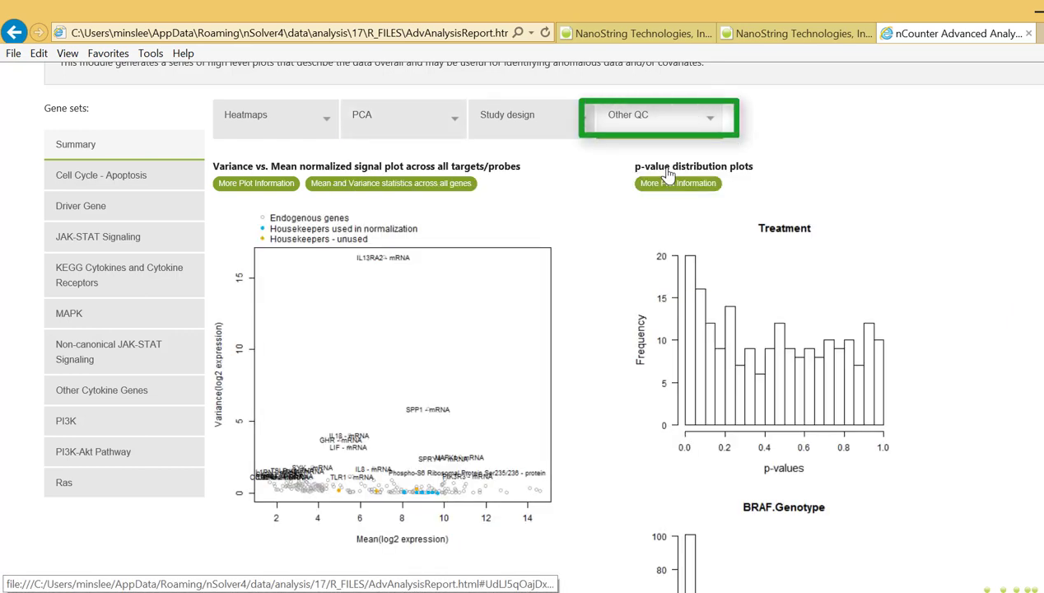
scroll(734, 198, "down", 3)
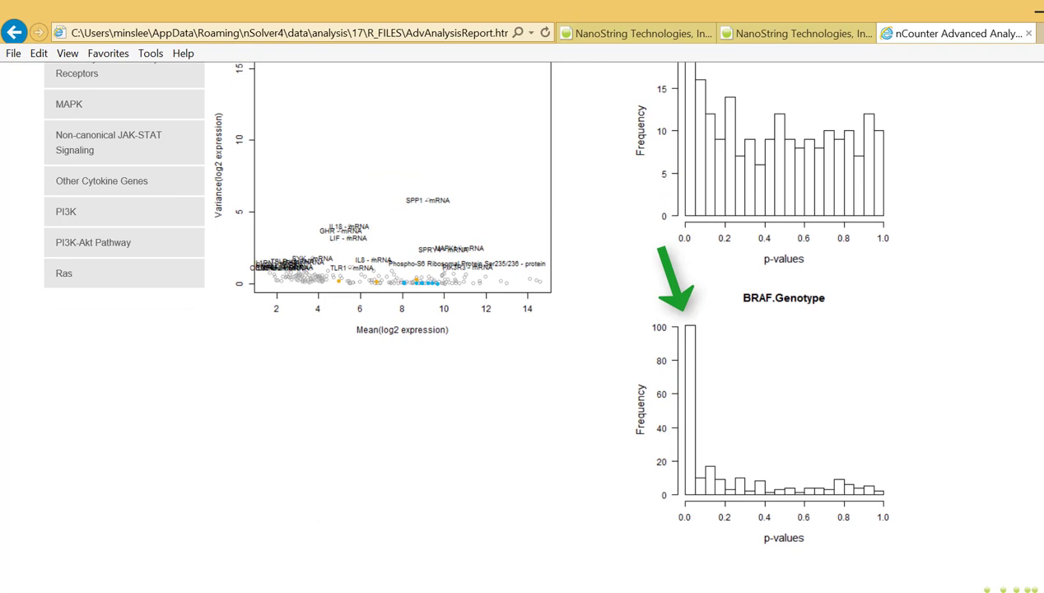
scroll(522, 325, "up", 4)
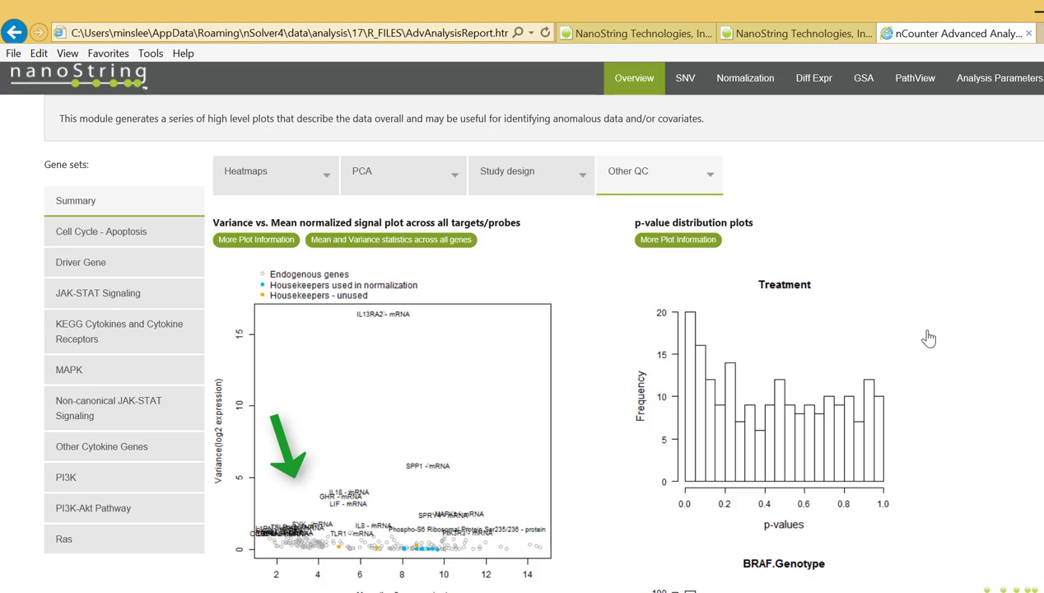
Examine the Normalization plots for mRNA and protein, including the background-thresholded protein expression heatmap
left_click(750, 82)
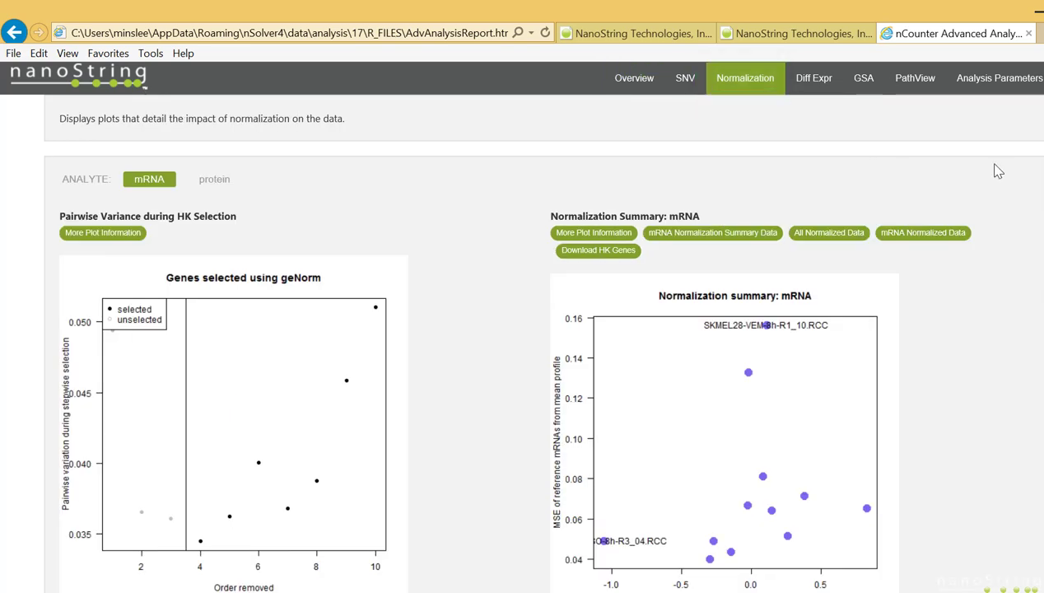
scroll(522, 329, "down", 1)
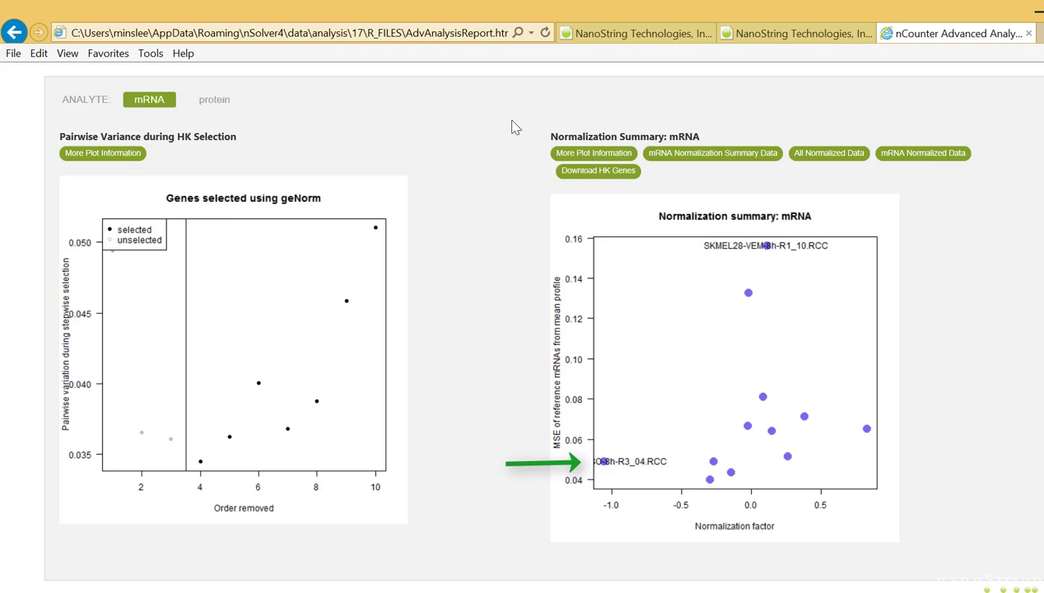
left_click(214, 96)
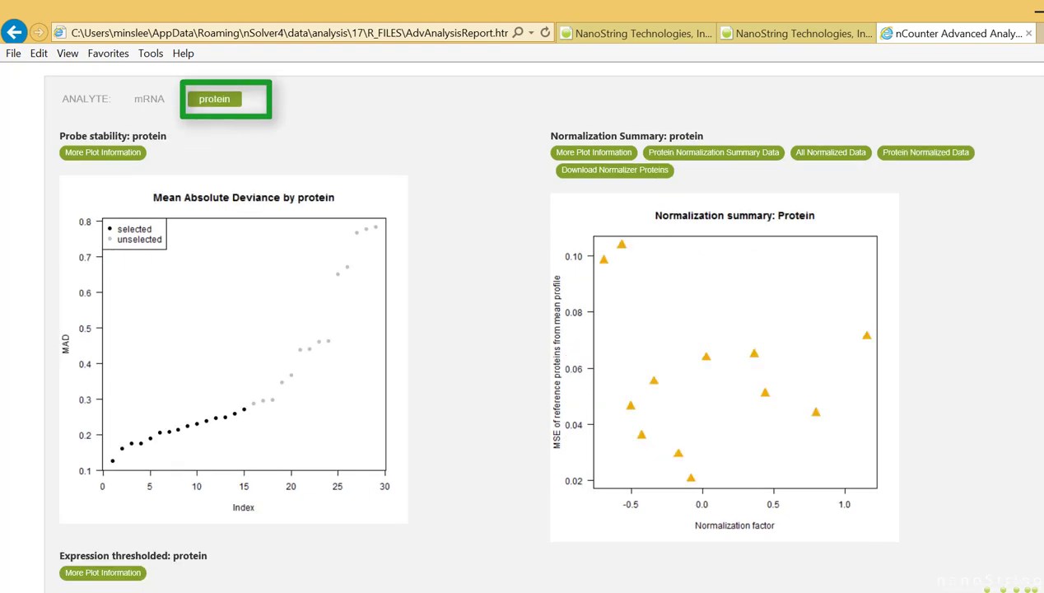
scroll(539, 323, "down", 1)
scroll(538, 323, "down", 1)
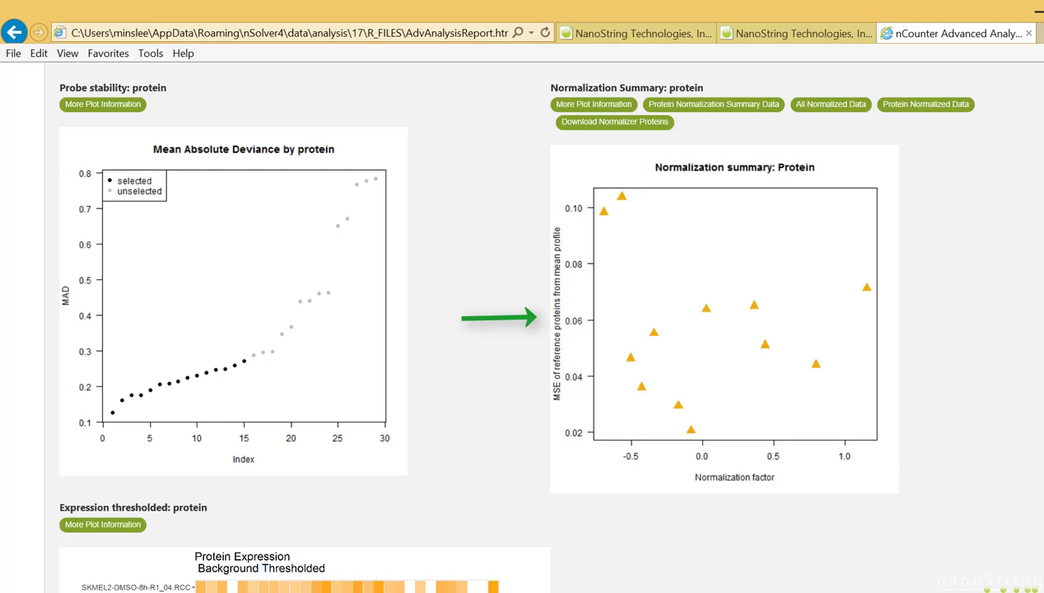
scroll(522, 329, "down", 5)
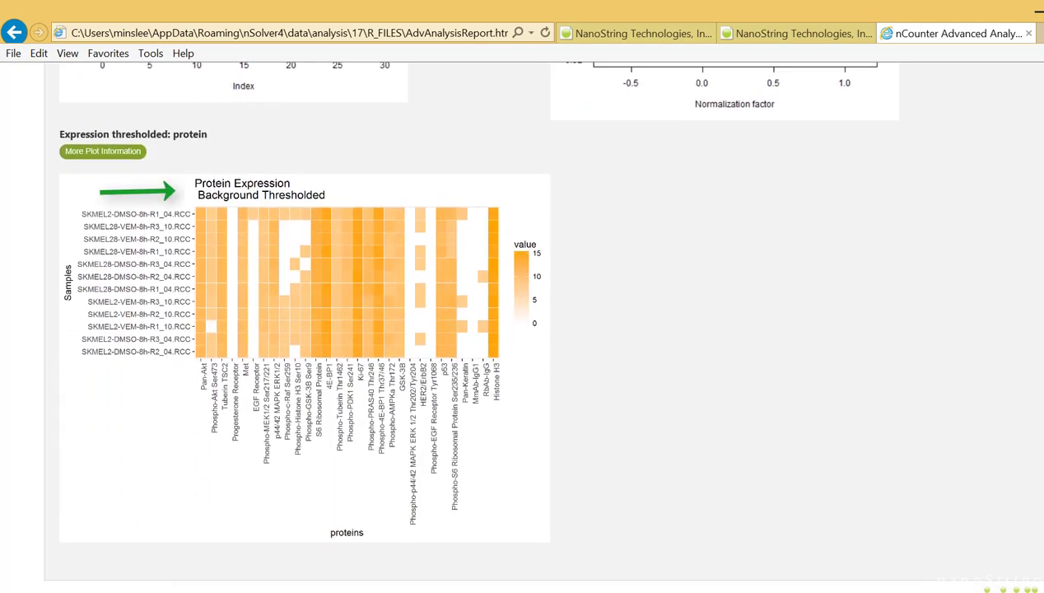
scroll(923, 200, "up", 6)
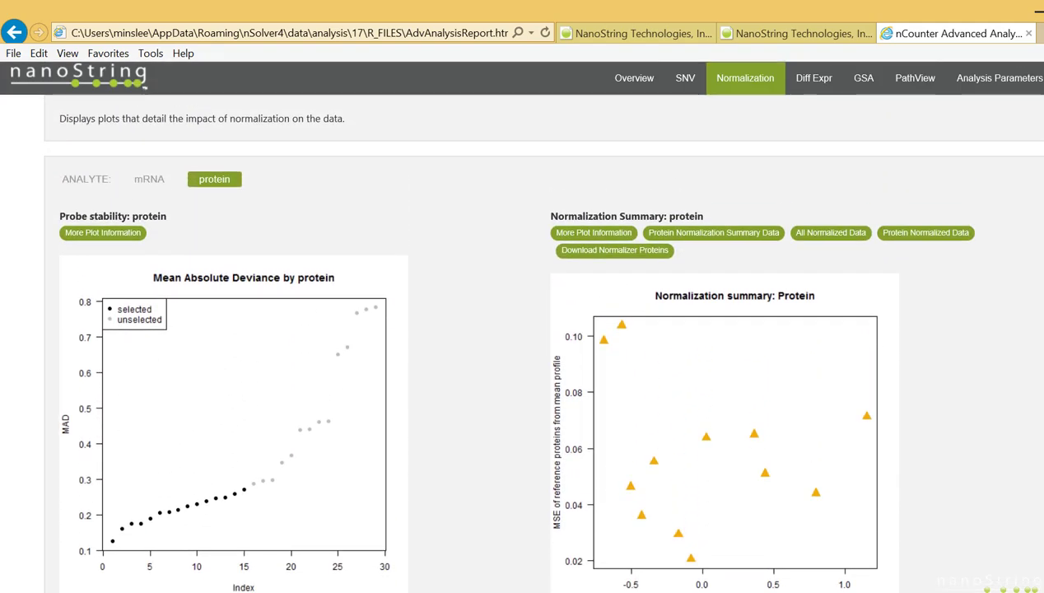
Examine the differential expression volcano plots and result tables for BRAF.Genotype and for Treatment
left_click(821, 85)
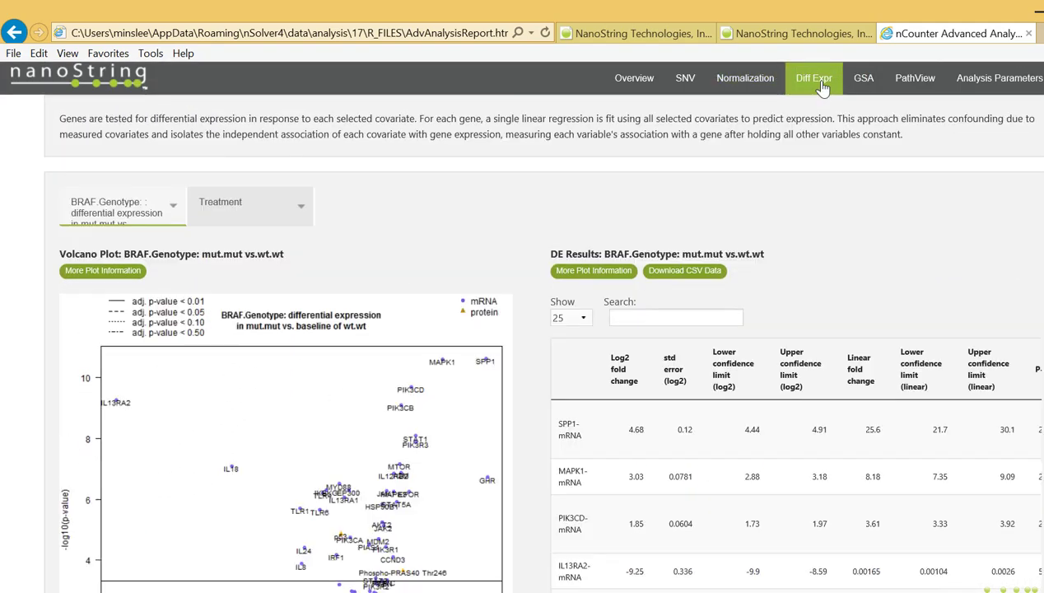
scroll(821, 84, "down", 3)
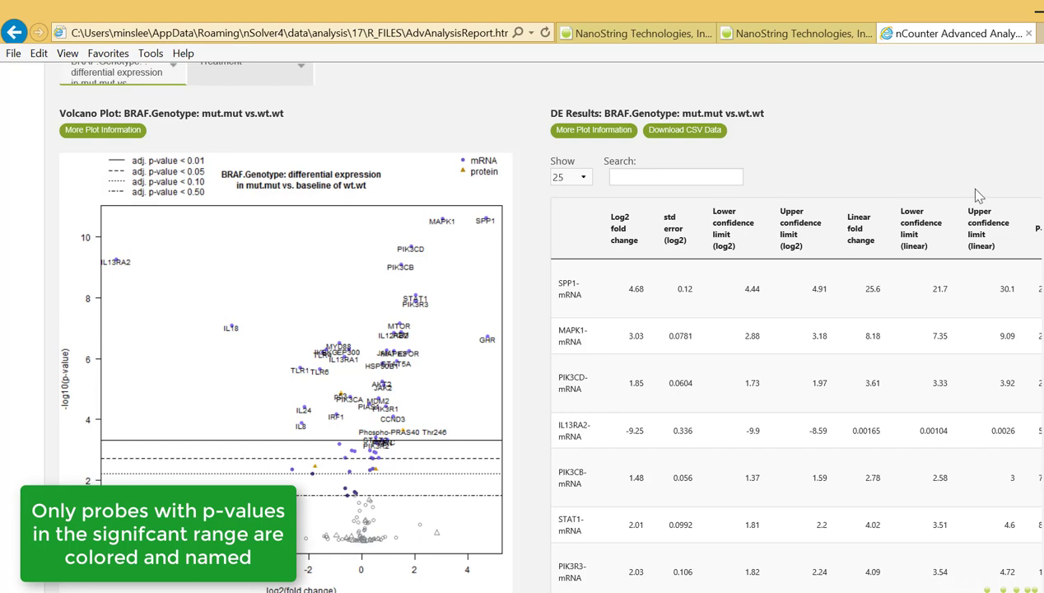
left_click(300, 85)
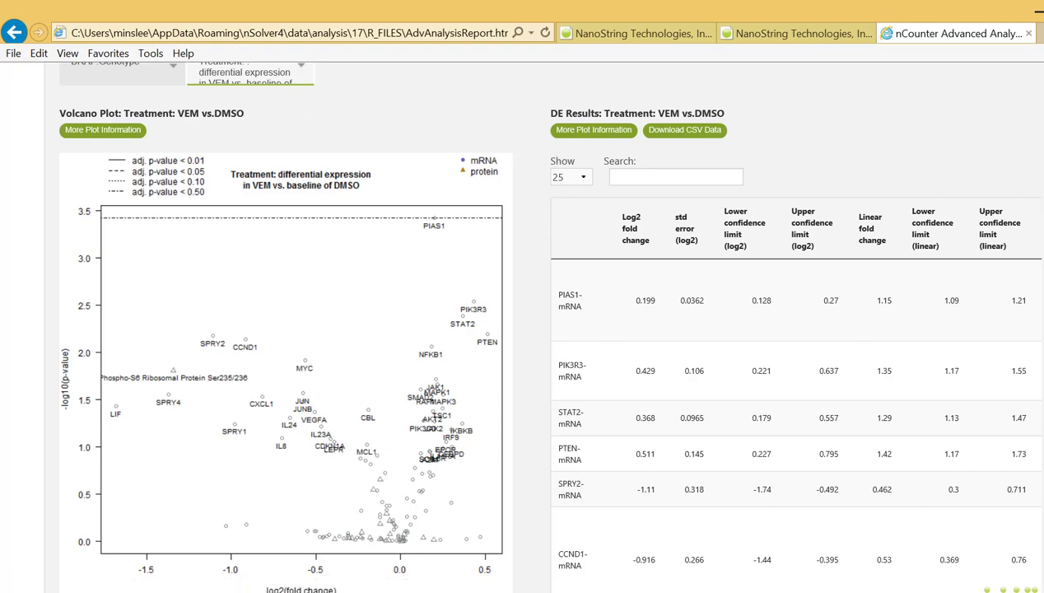
scroll(522, 329, "up", 3)
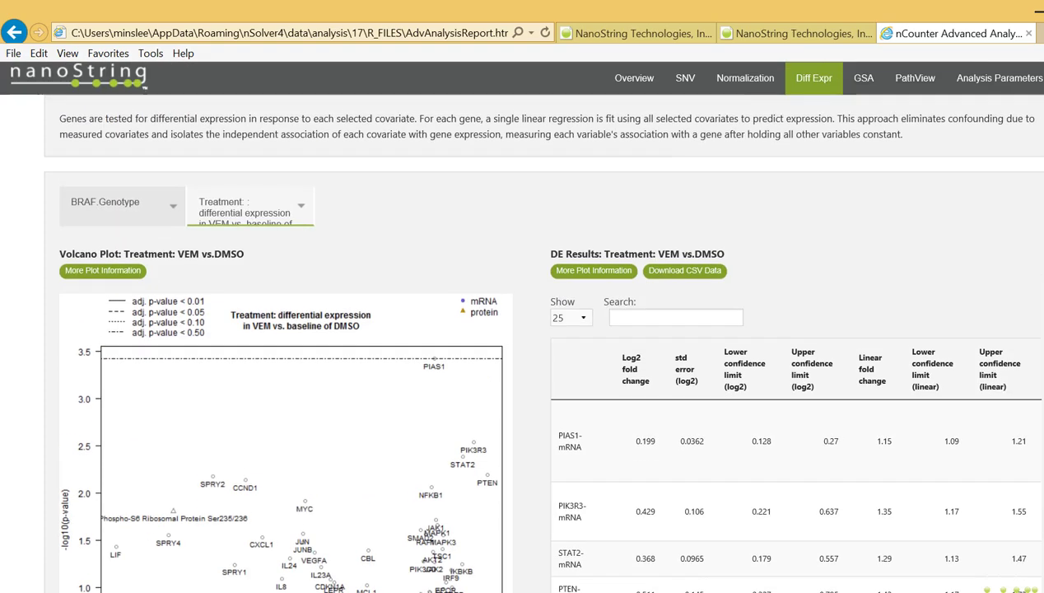
Examine the gene set analysis significance score heatmaps and the PI3K-Akt Pathway volcano plot for Treatment
left_click(862, 79)
scroll(862, 83, "down", 1)
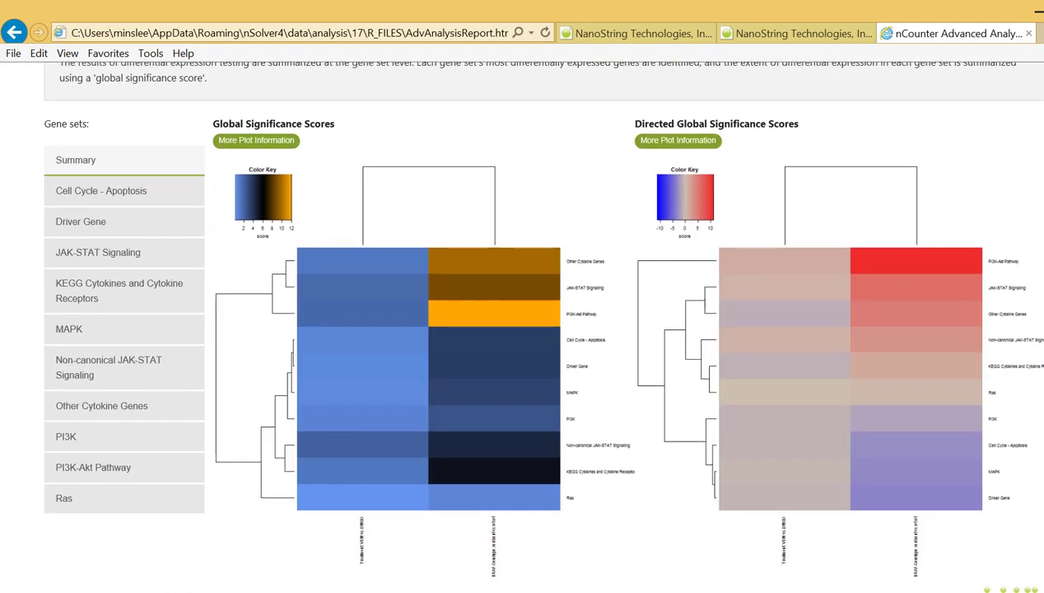
scroll(543, 330, "down", 1)
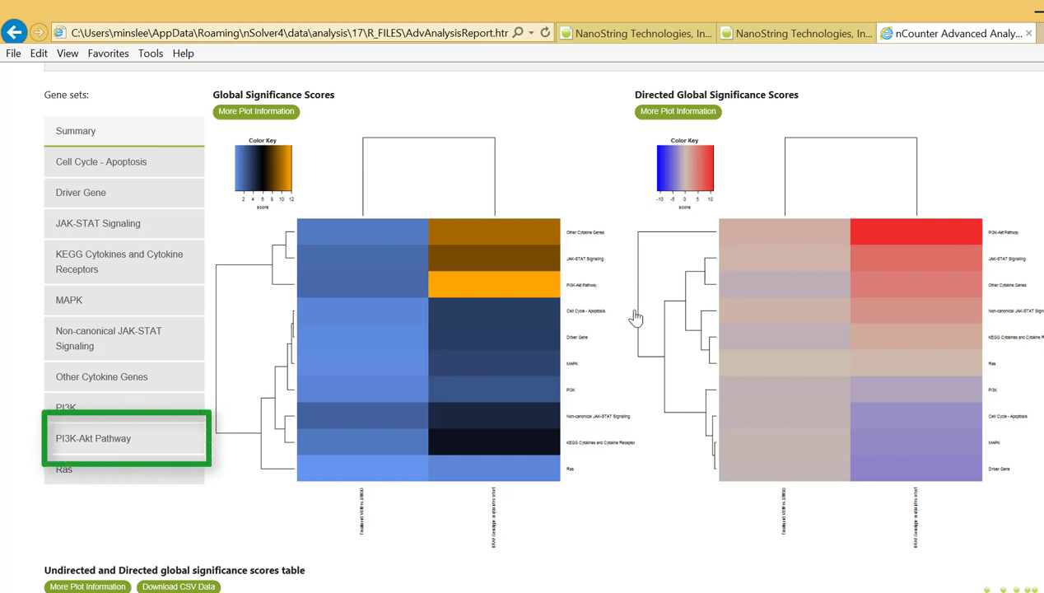
left_click(165, 446)
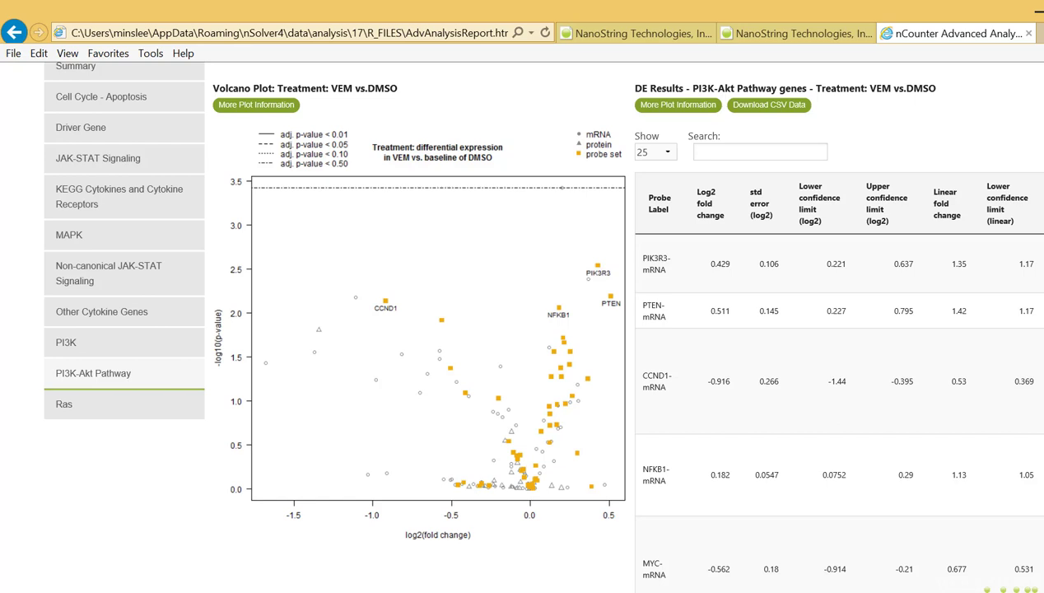
scroll(544, 329, "up", 3)
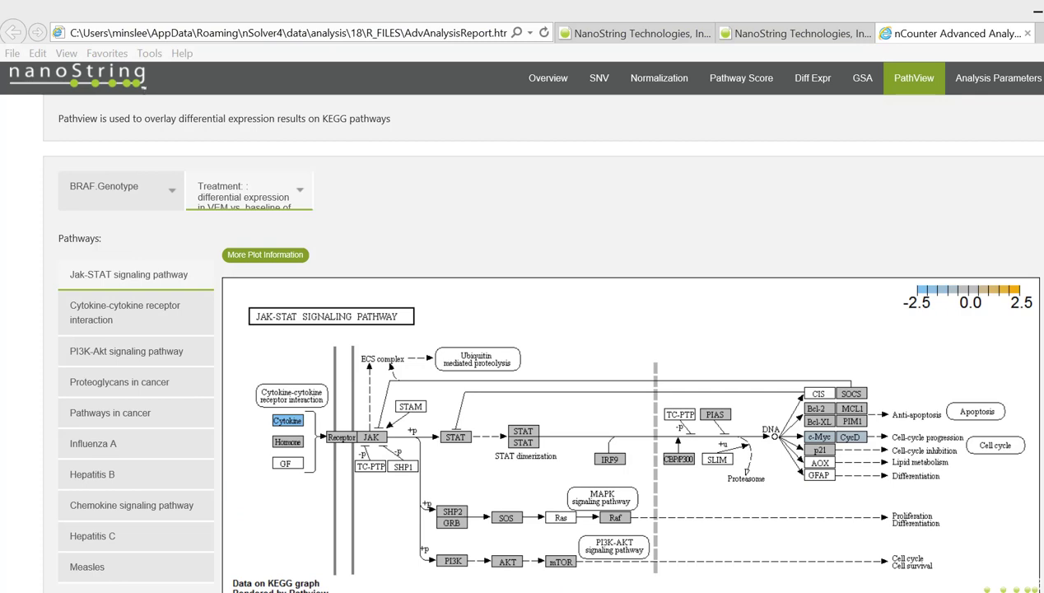
Examine the PI3K-Akt signaling pathway in PathView with the BRAF.Genotype differential expression overlaid
left_click(125, 191)
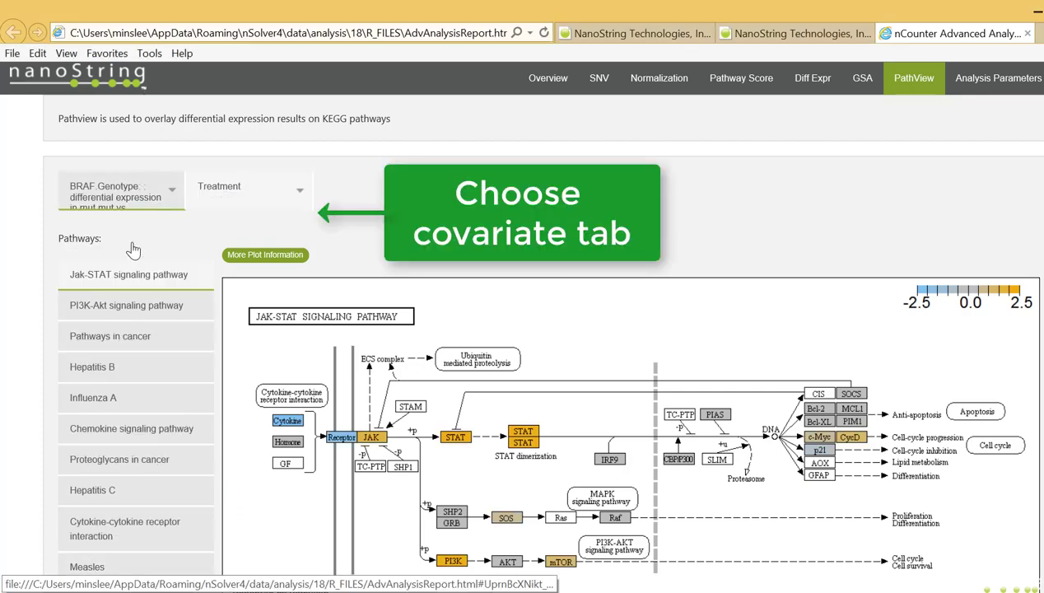
left_click(121, 309)
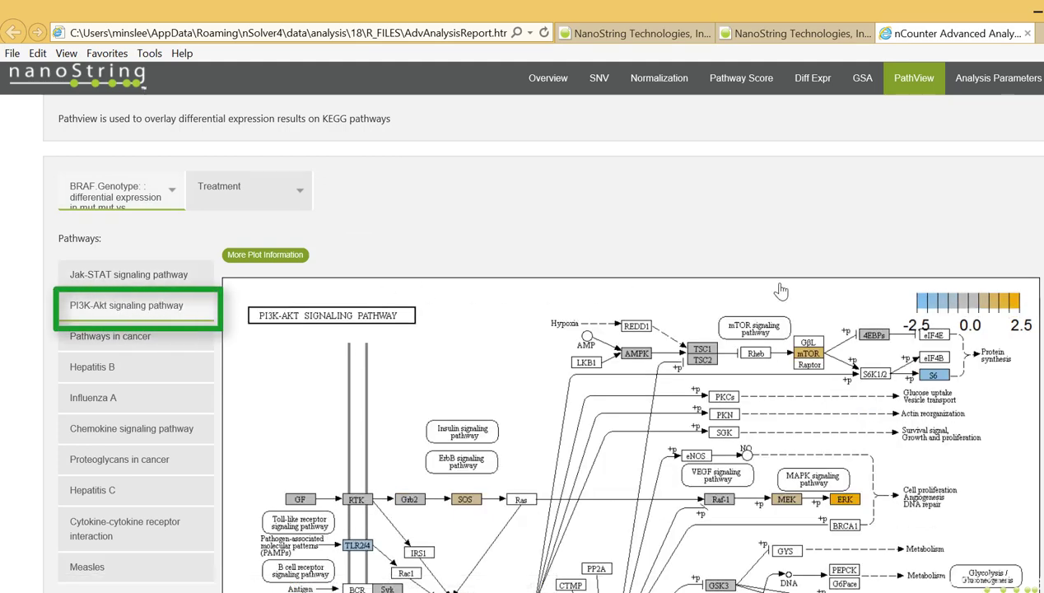
scroll(522, 329, "down", 3)
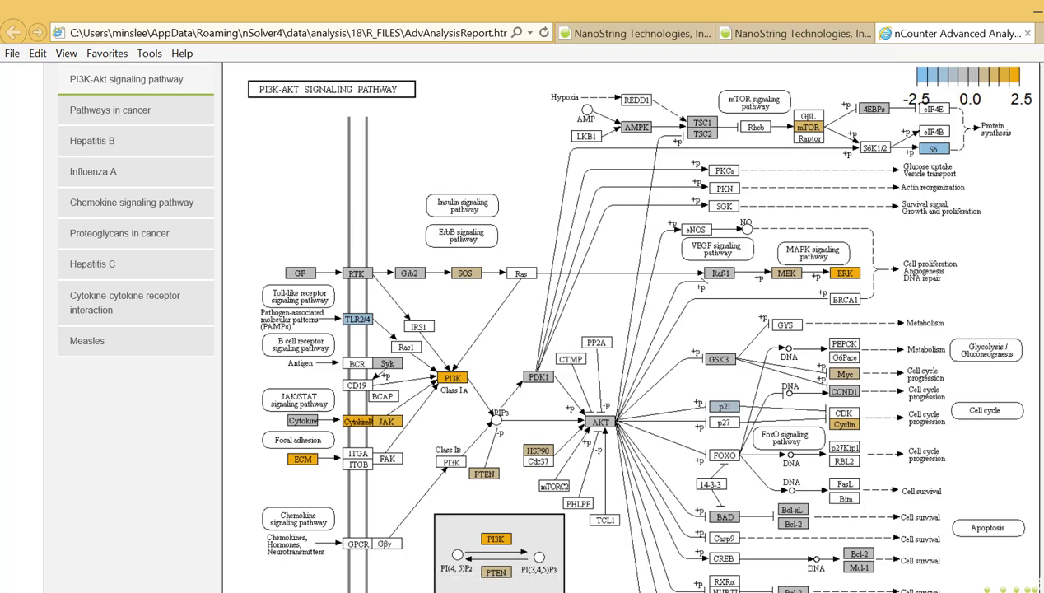
scroll(886, 179, "up", 3)
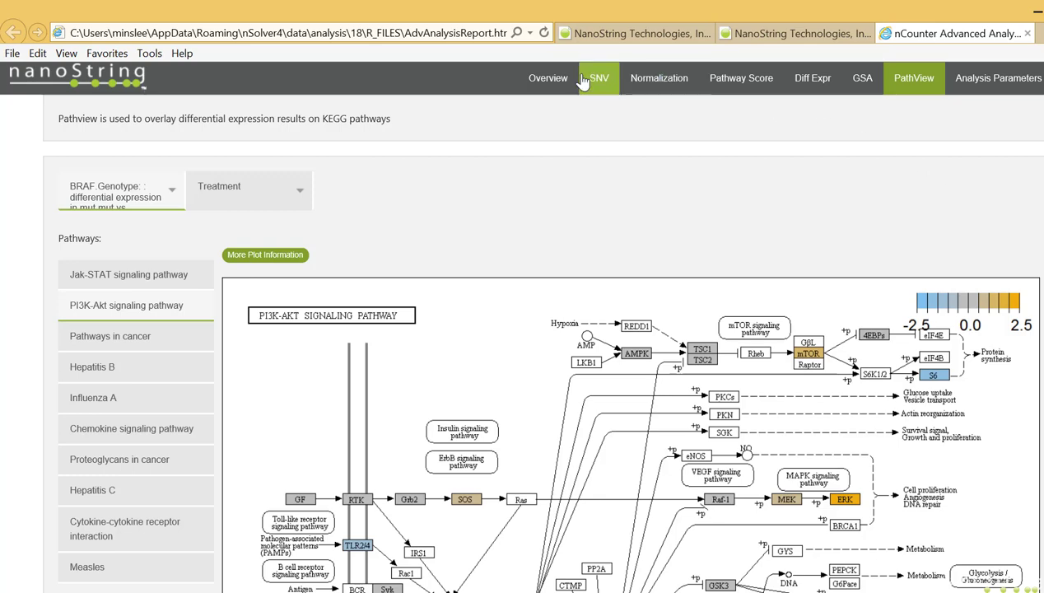
Examine the SNV call summary matrix of samples against probes
left_click(589, 79)
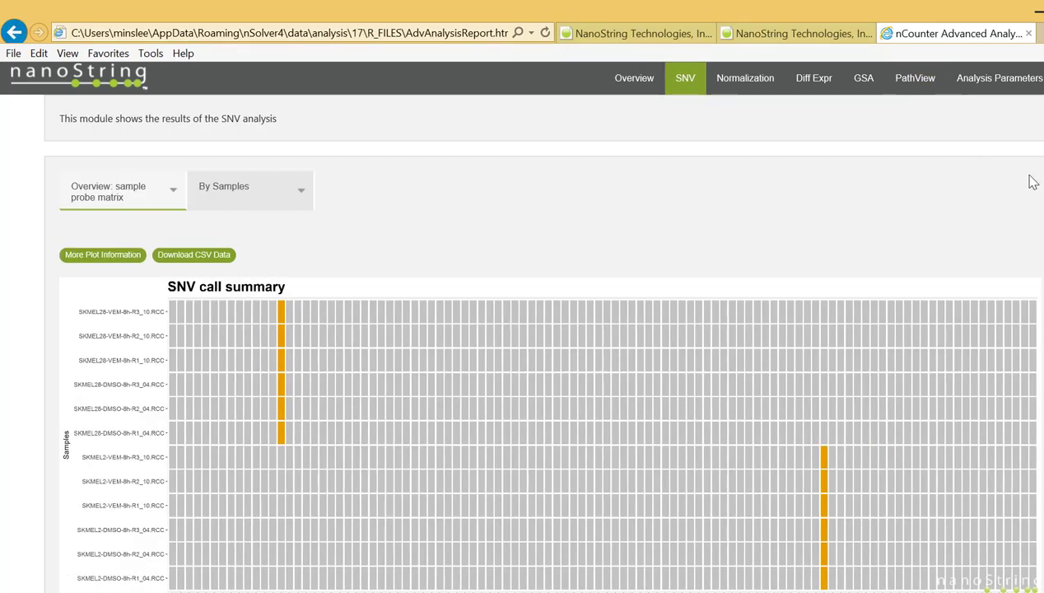
scroll(1026, 177, "down", 2)
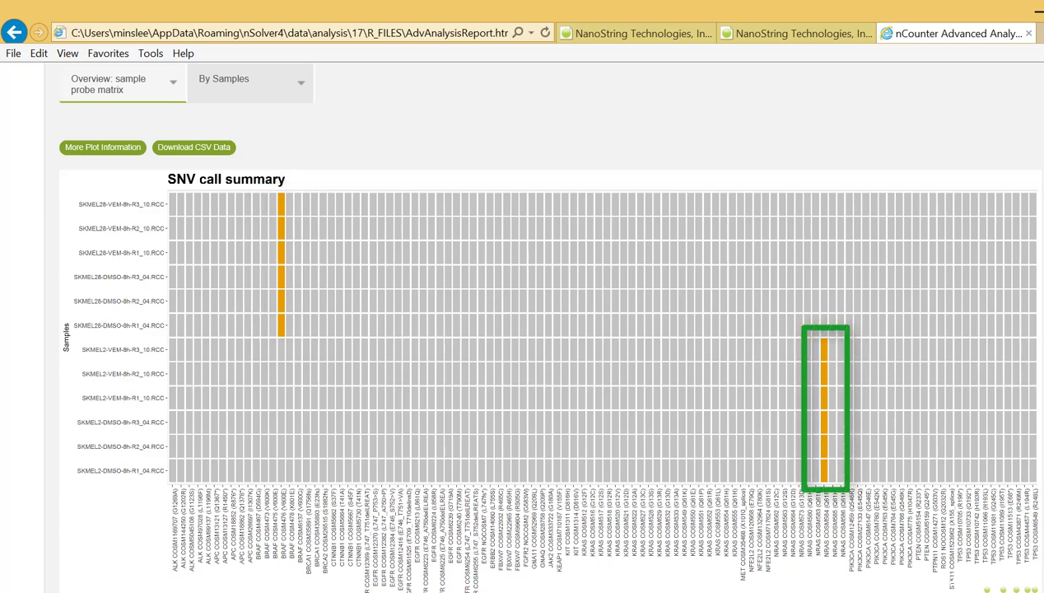
scroll(651, 265, "up", 2)
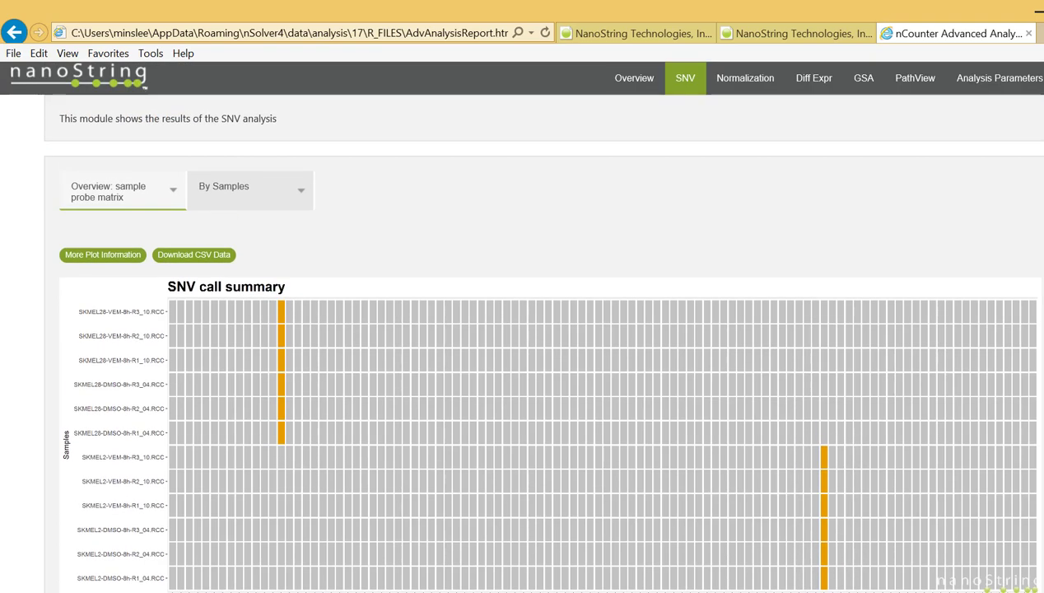
View the by-sample SNV plots for SKMEL28-DMSO-8h-R3_04 and SKMEL2-DMSO-8h-R2_04, and return to nSolver Analysis Software
left_click(302, 207)
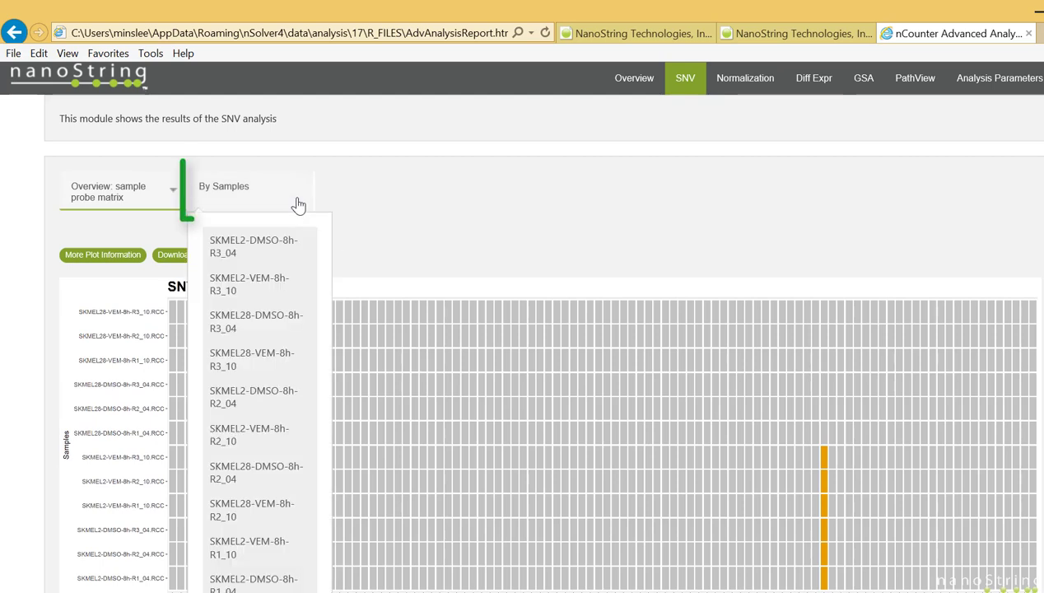
left_click(281, 315)
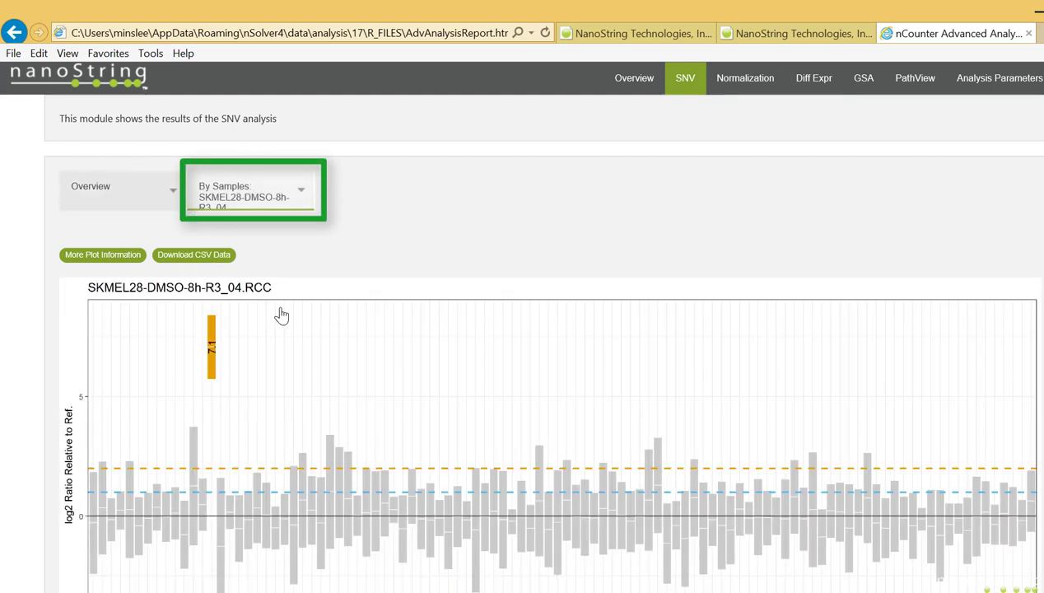
left_click(309, 193)
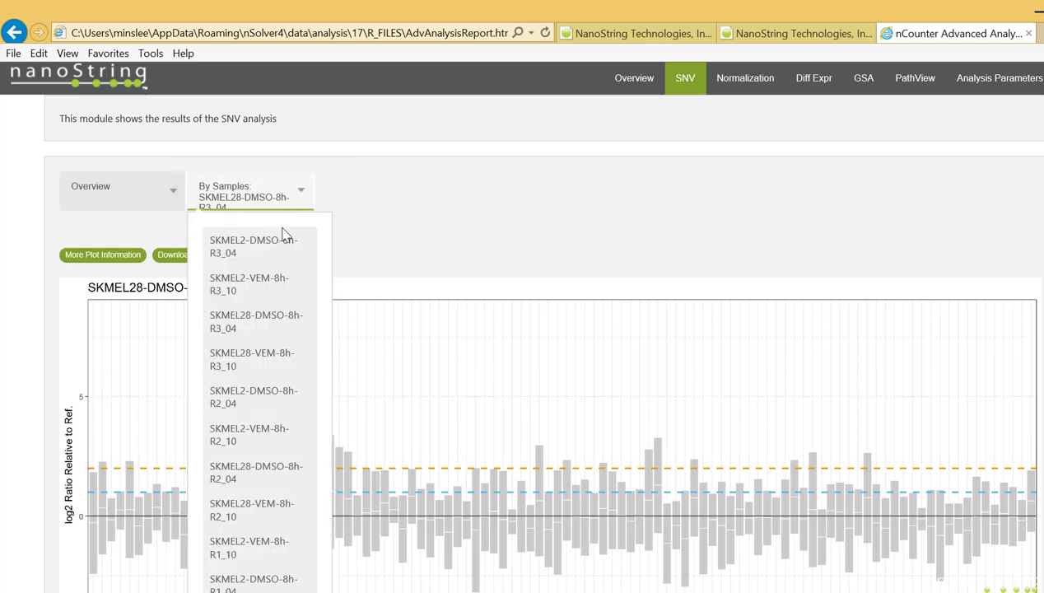
left_click(267, 399)
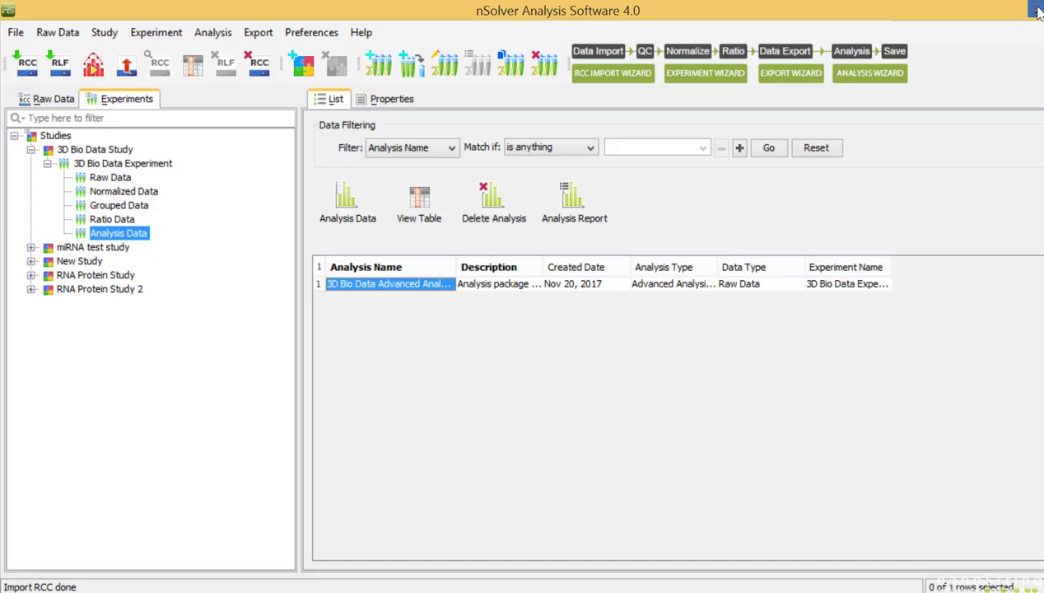
left_click(1037, 8)
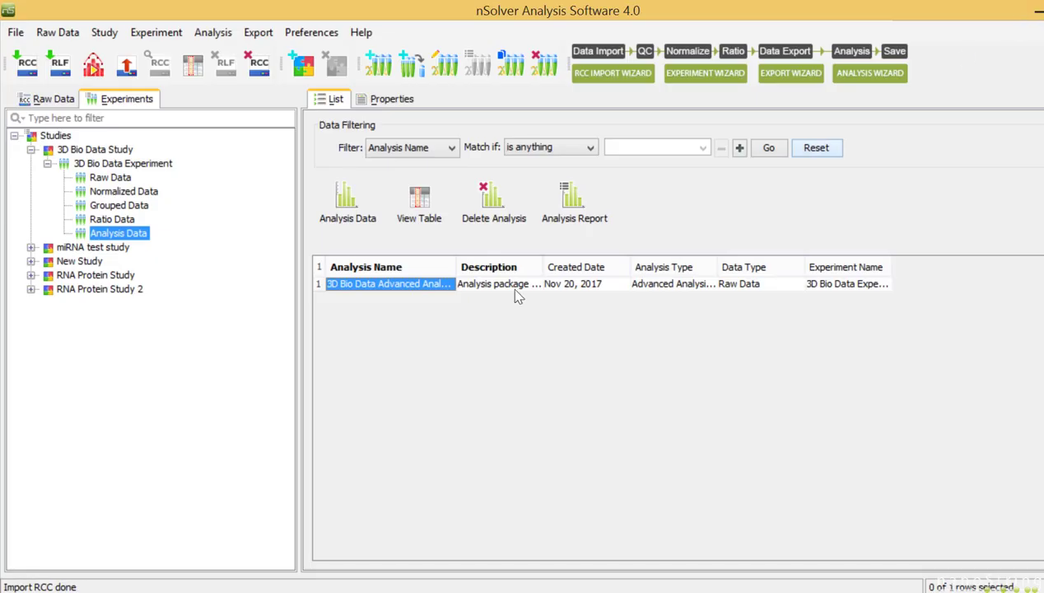